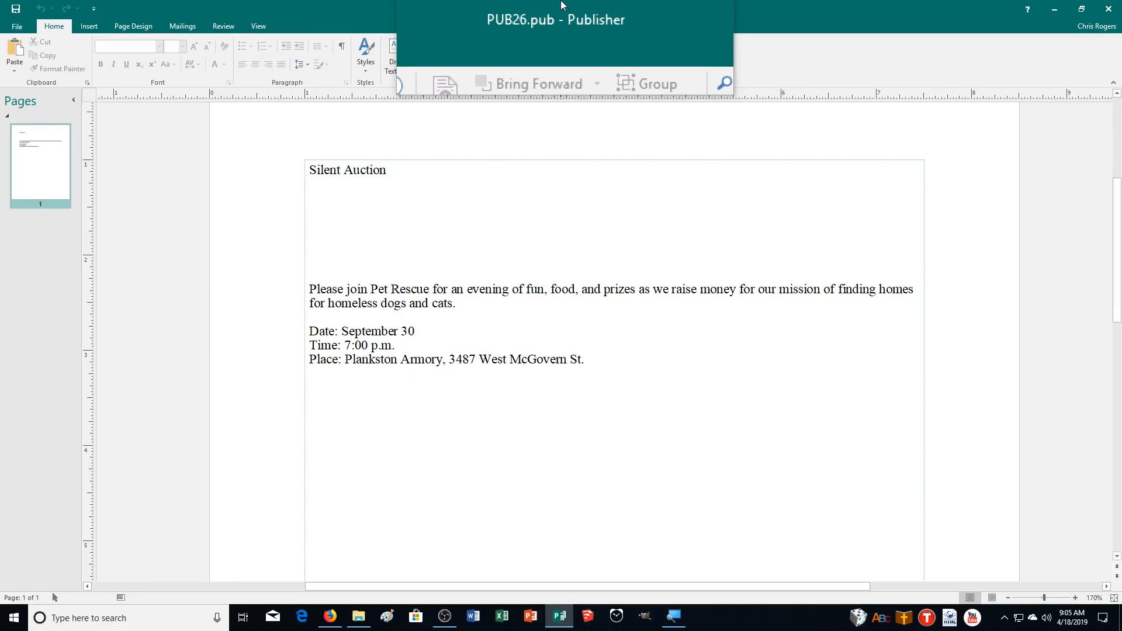
Save the publication as 26PET_MR in the CADemonstration2 folder under Documents.
click(17, 26)
click(27, 143)
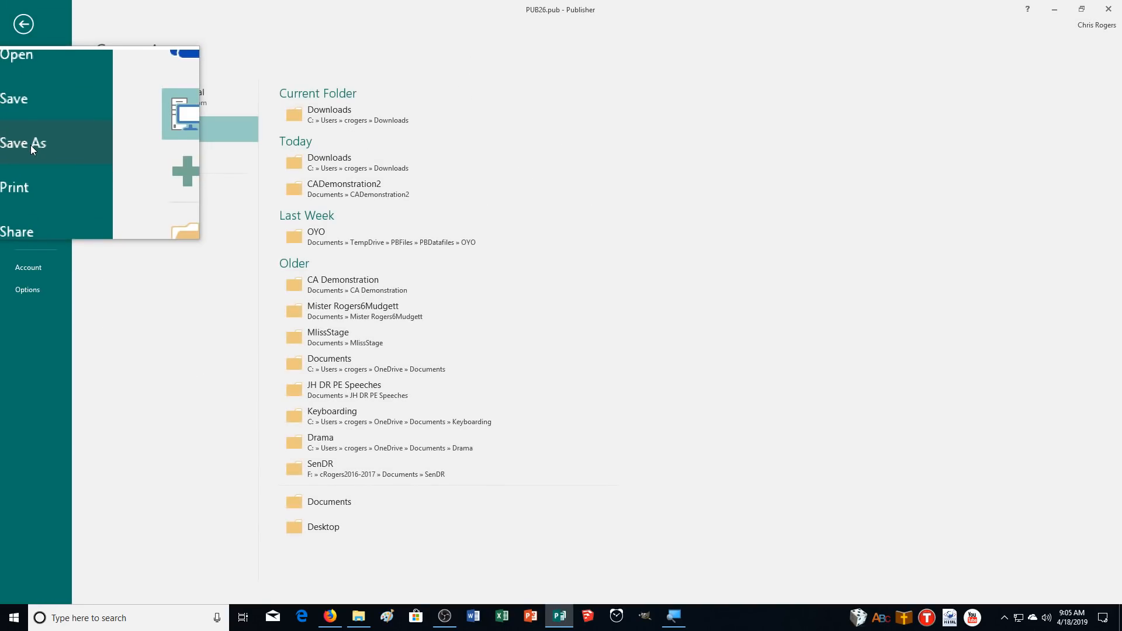
click(191, 191)
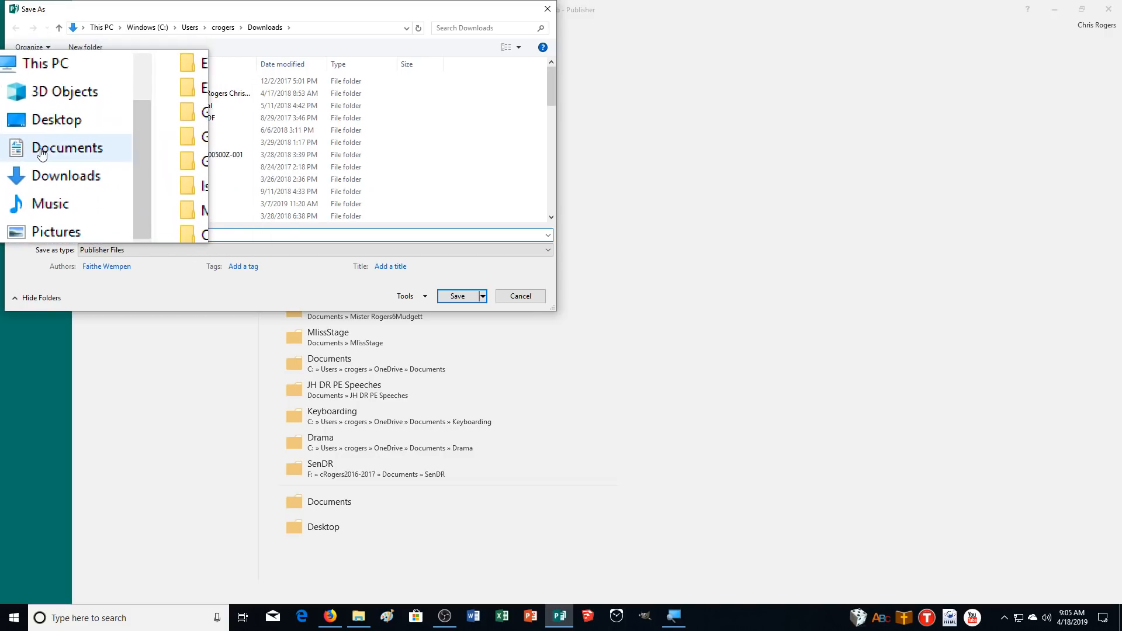
click(61, 153)
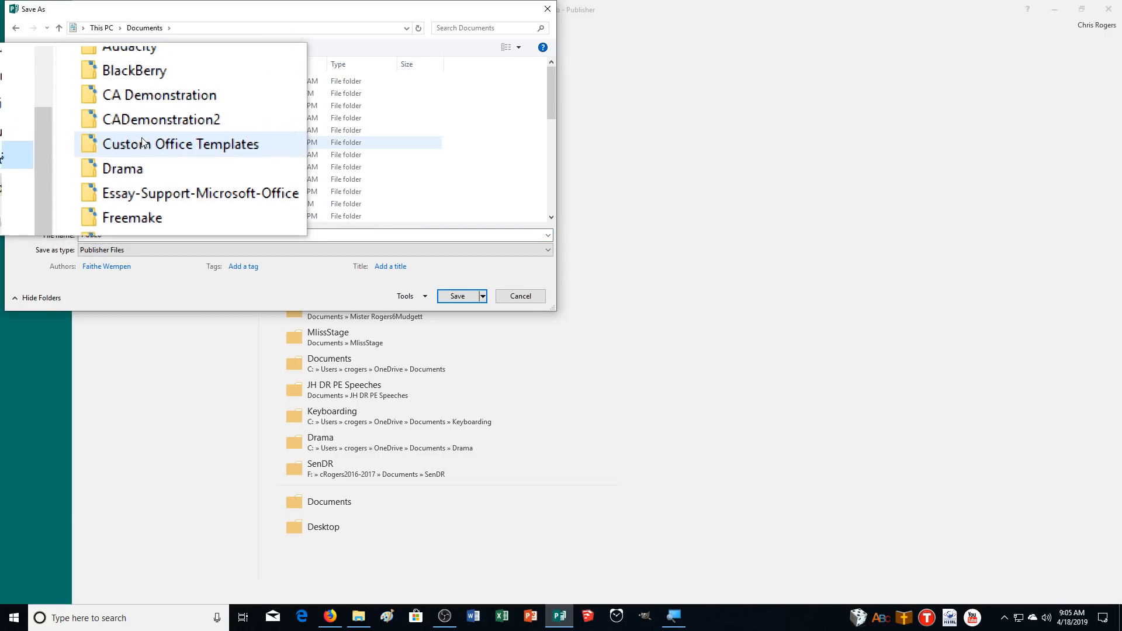
double_click(147, 130)
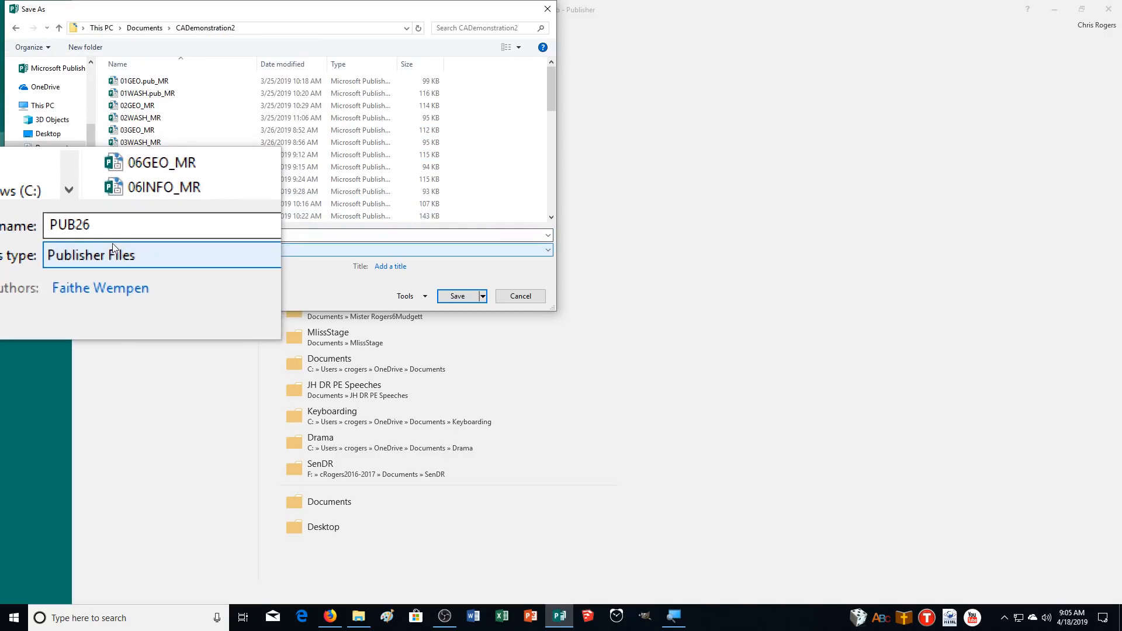
double_click(115, 235)
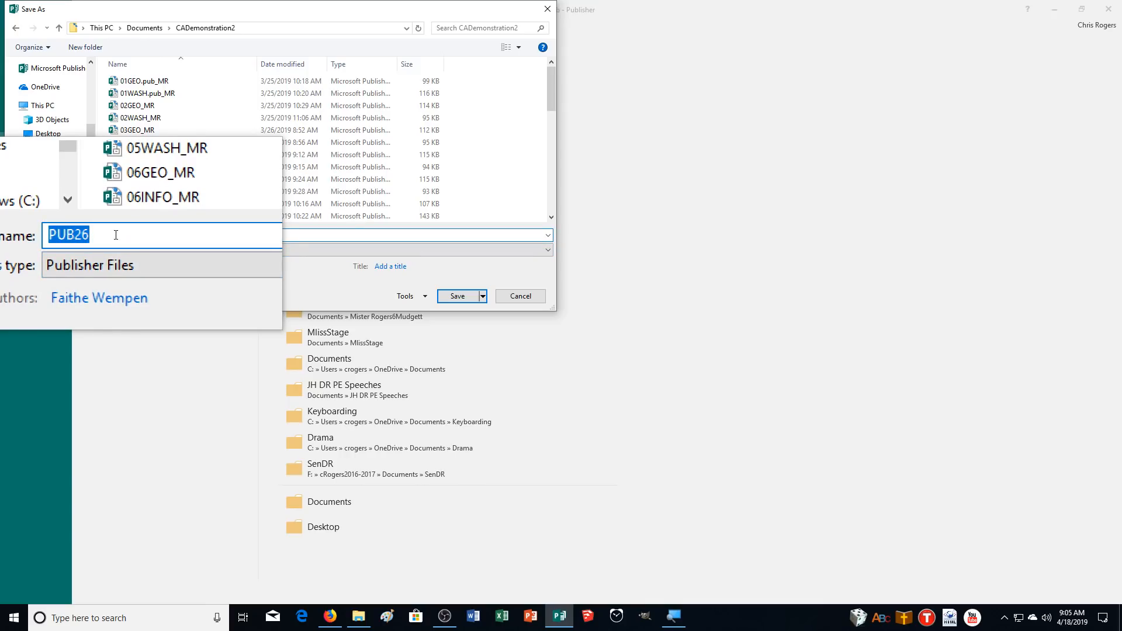
text(26PET_MR)
key(Return)
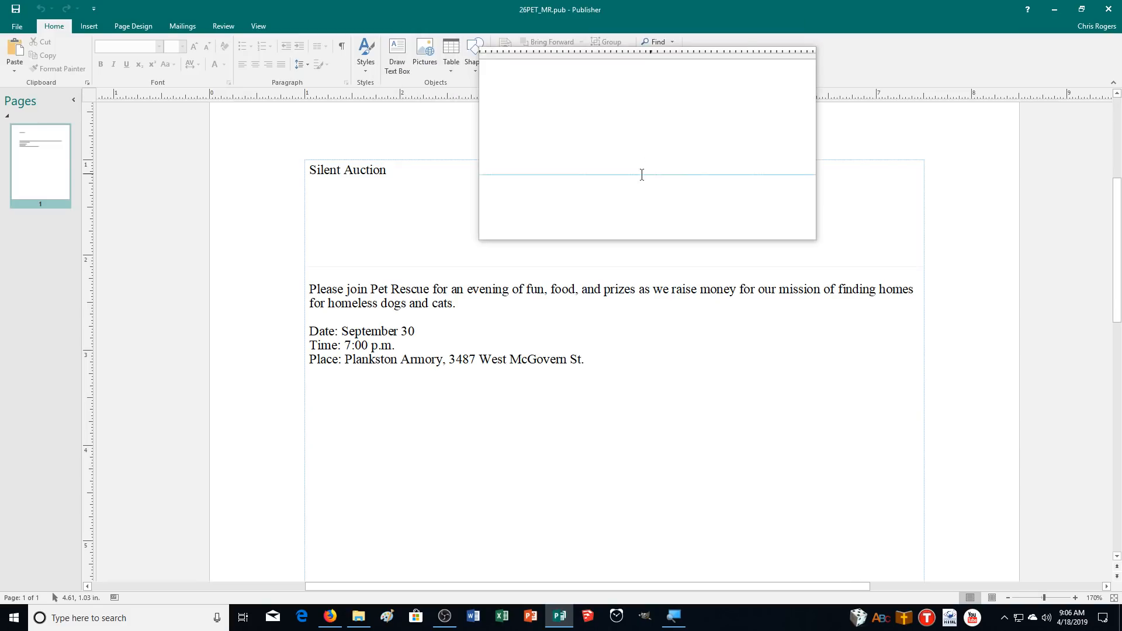
Make the "Silent Auction" heading text bold and center it in its text box.
click(391, 171)
drag(391, 174, 308, 170)
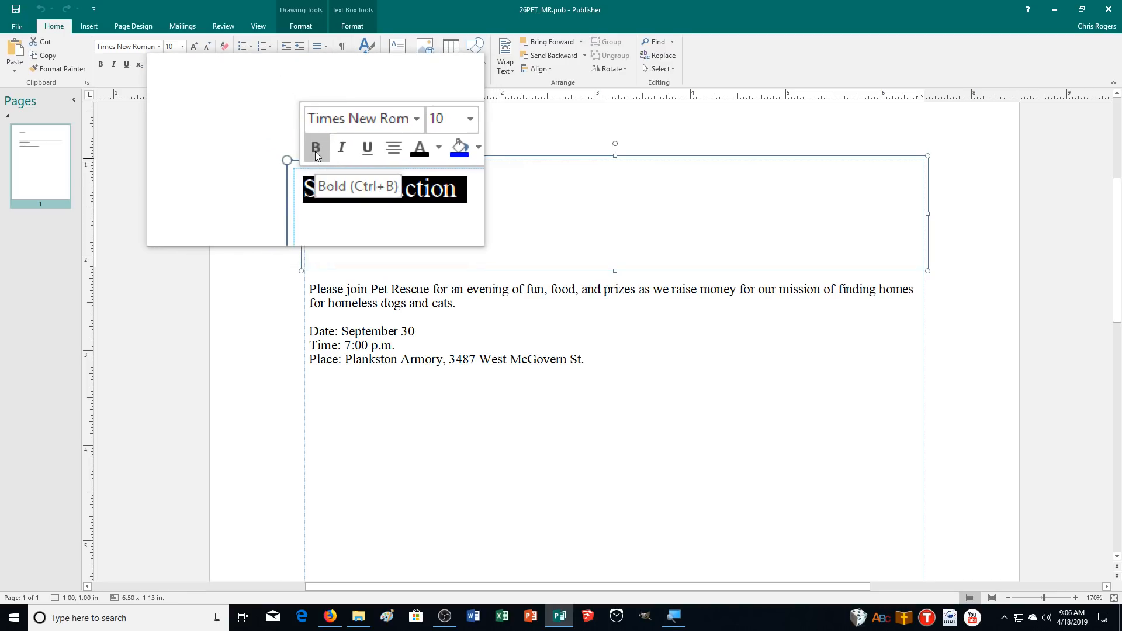
click(314, 152)
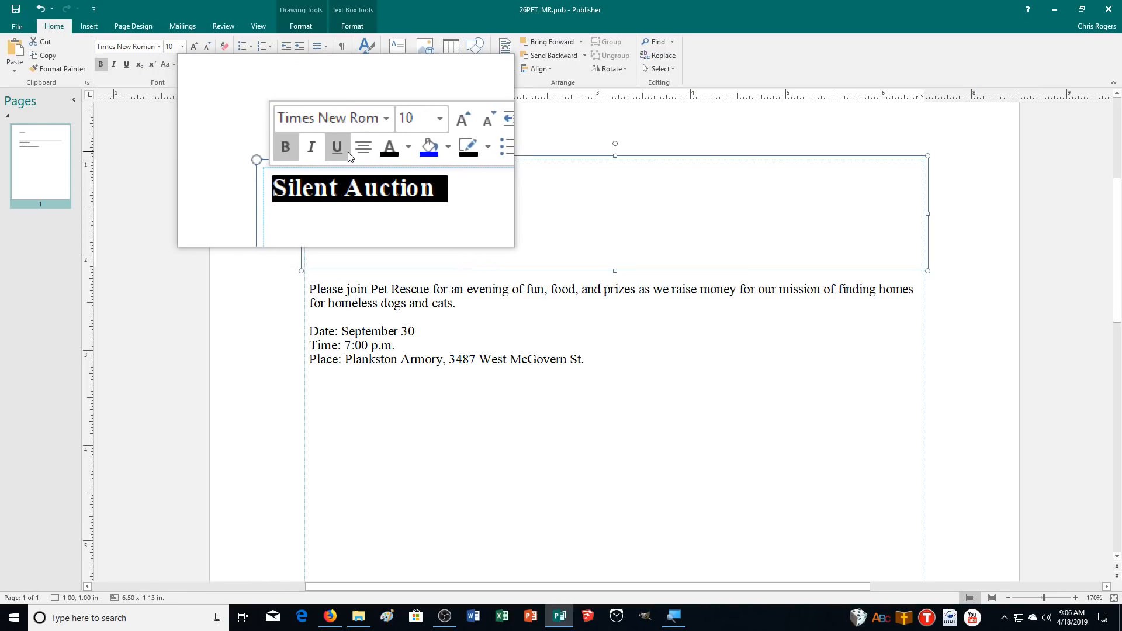
click(353, 150)
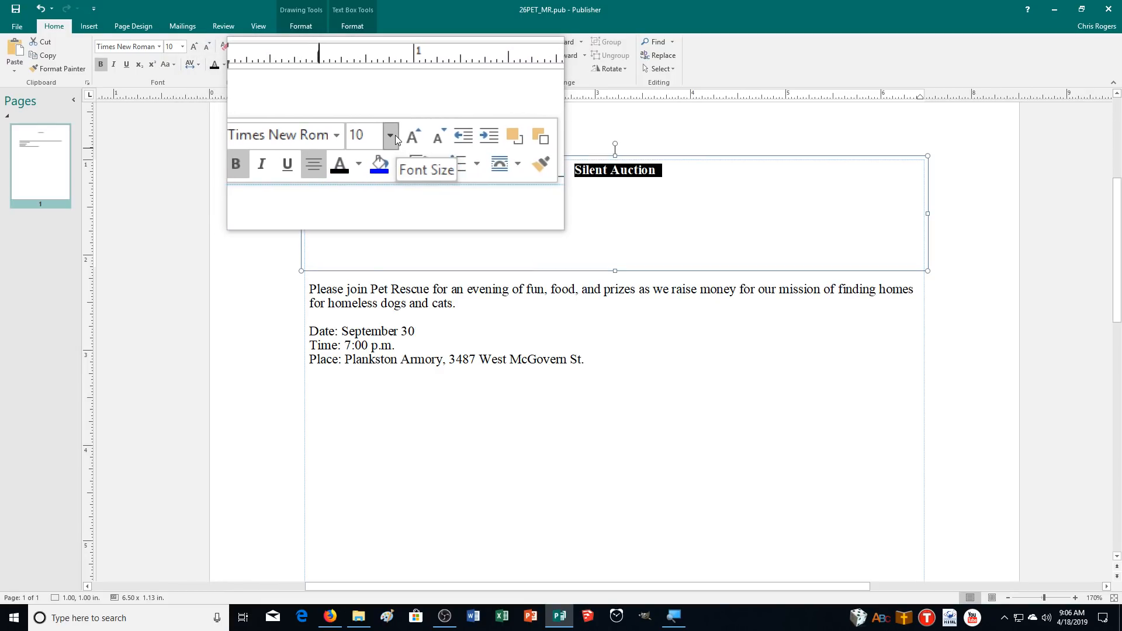
Set the "Silent Auction" heading to 48 pt in the Segoe Print font.
click(392, 135)
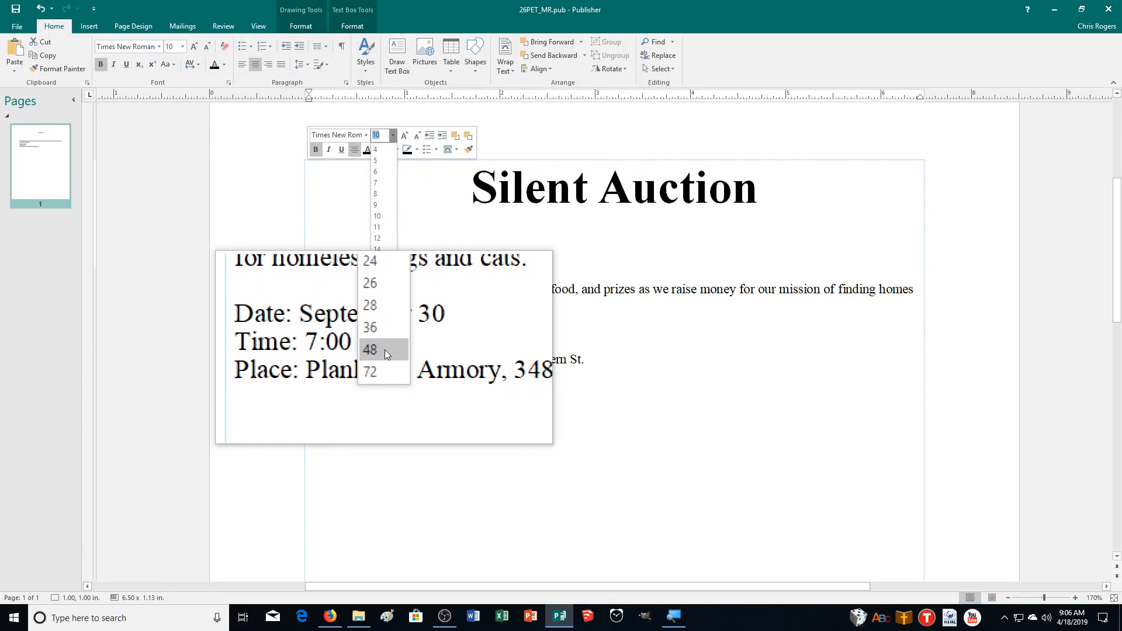
click(377, 349)
click(366, 137)
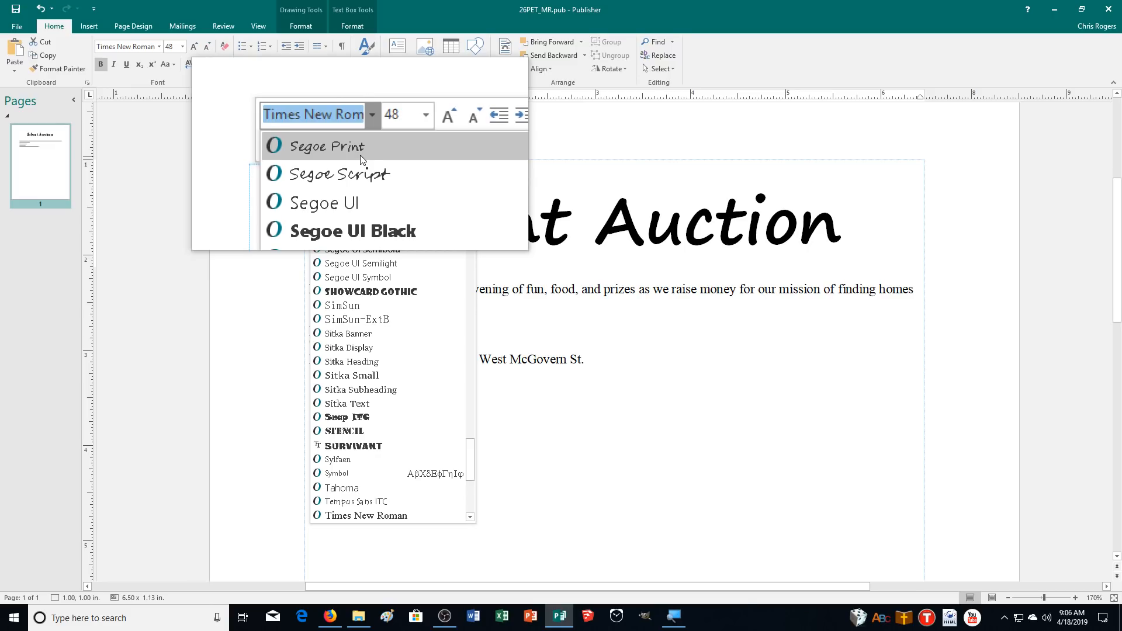
click(360, 155)
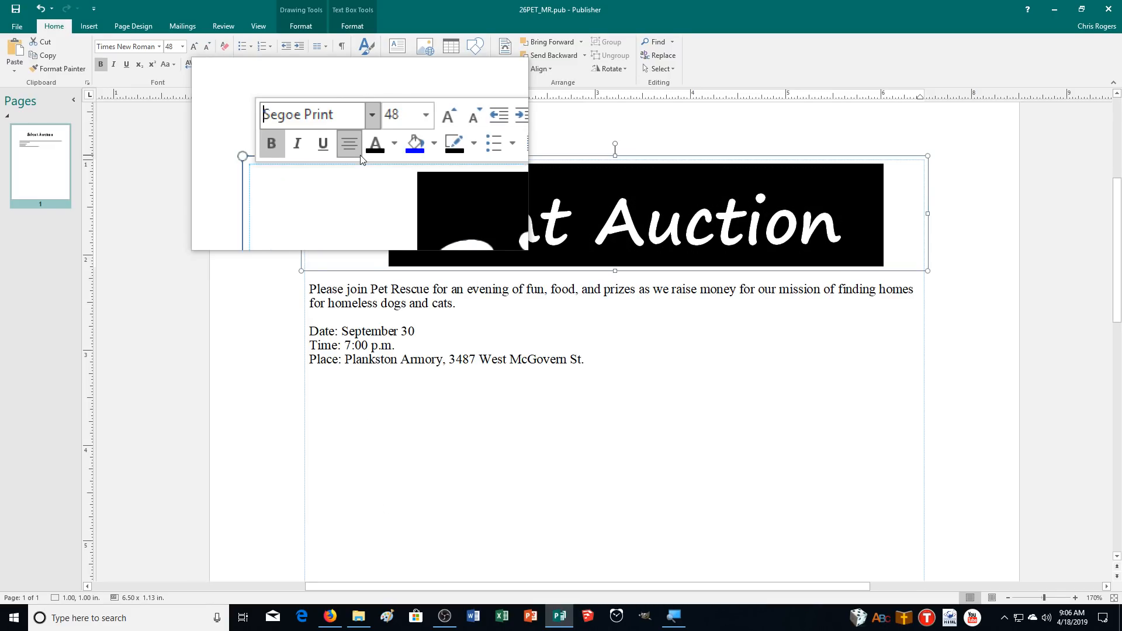
key(Escape)
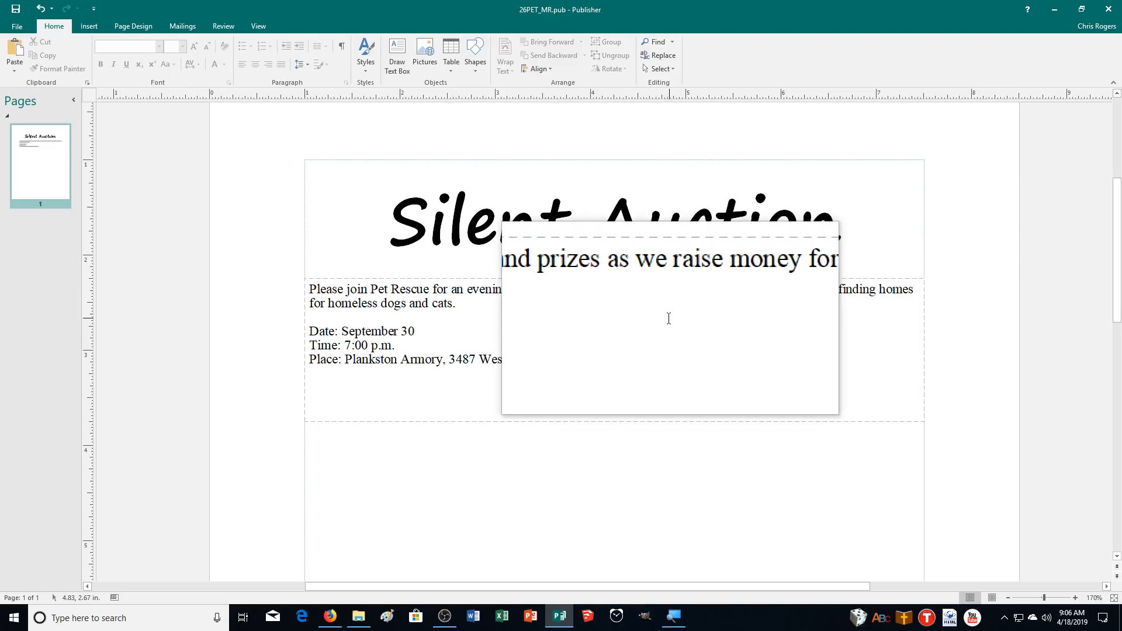
Change the font color of the "Silent Auction" heading to white.
click(792, 225)
drag(865, 243, 427, 227)
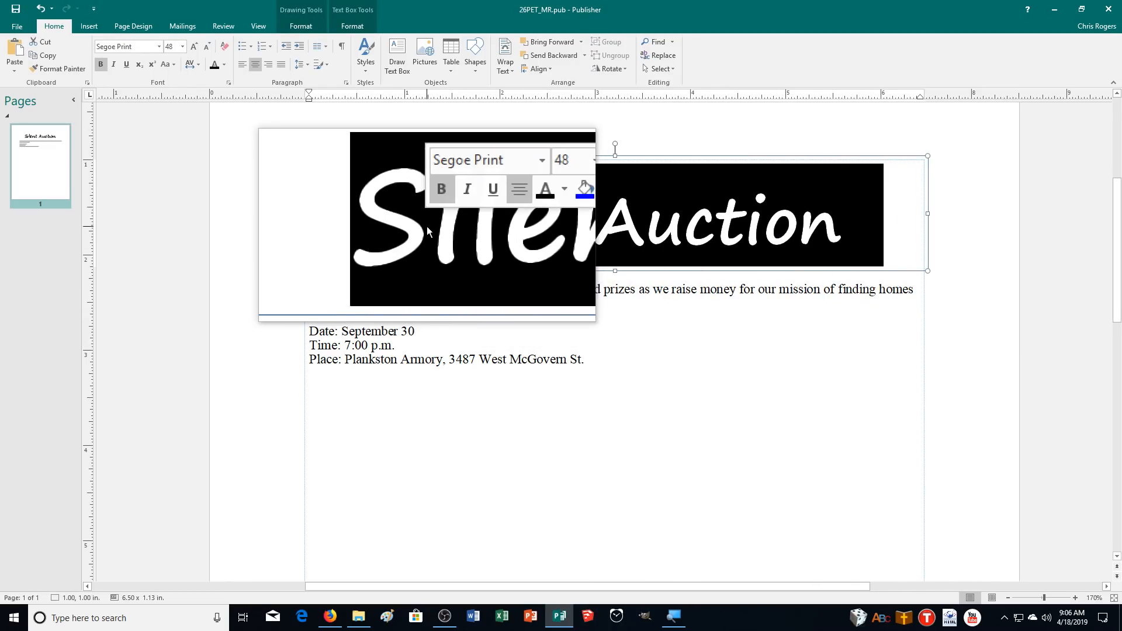
click(224, 64)
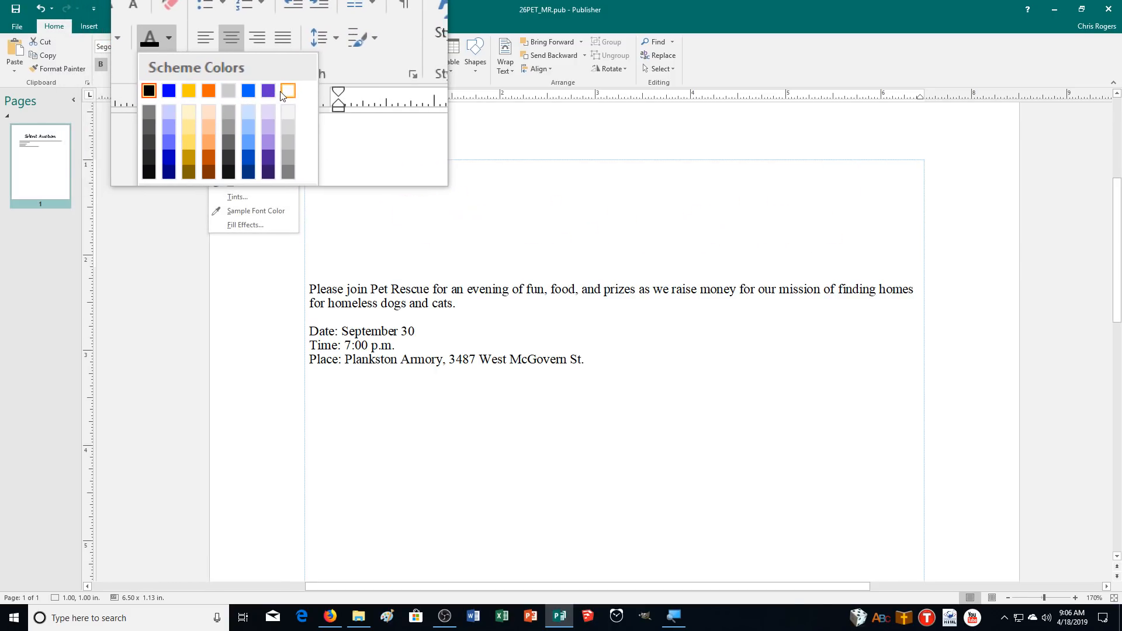
click(285, 93)
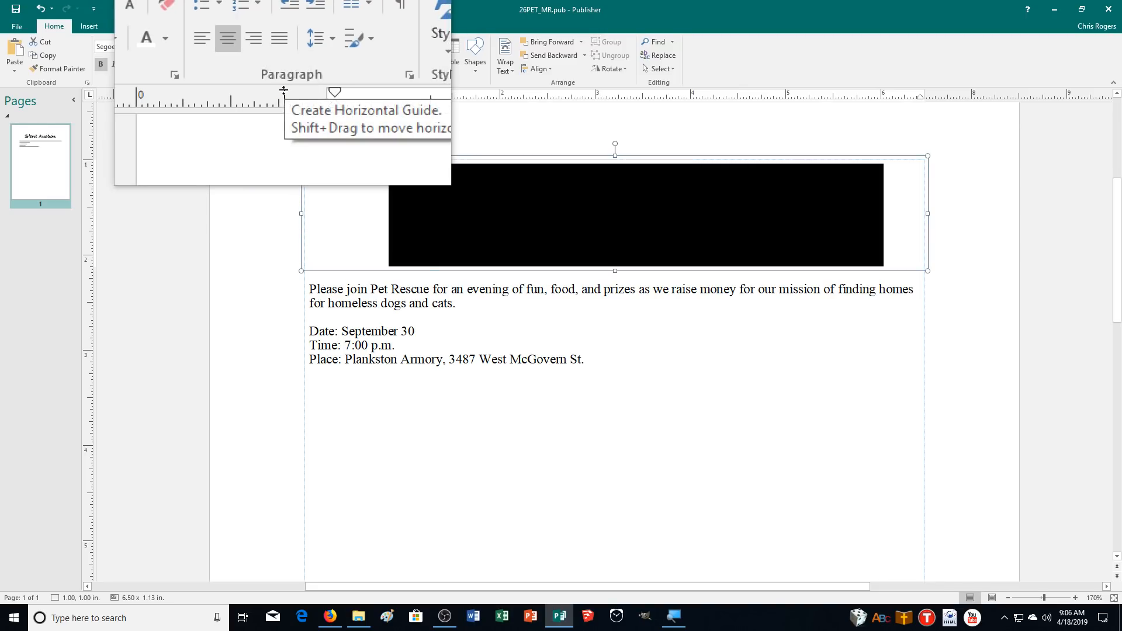
click(588, 375)
Fill the "Silent Auction" heading text box with the Walnut texture.
click(594, 195)
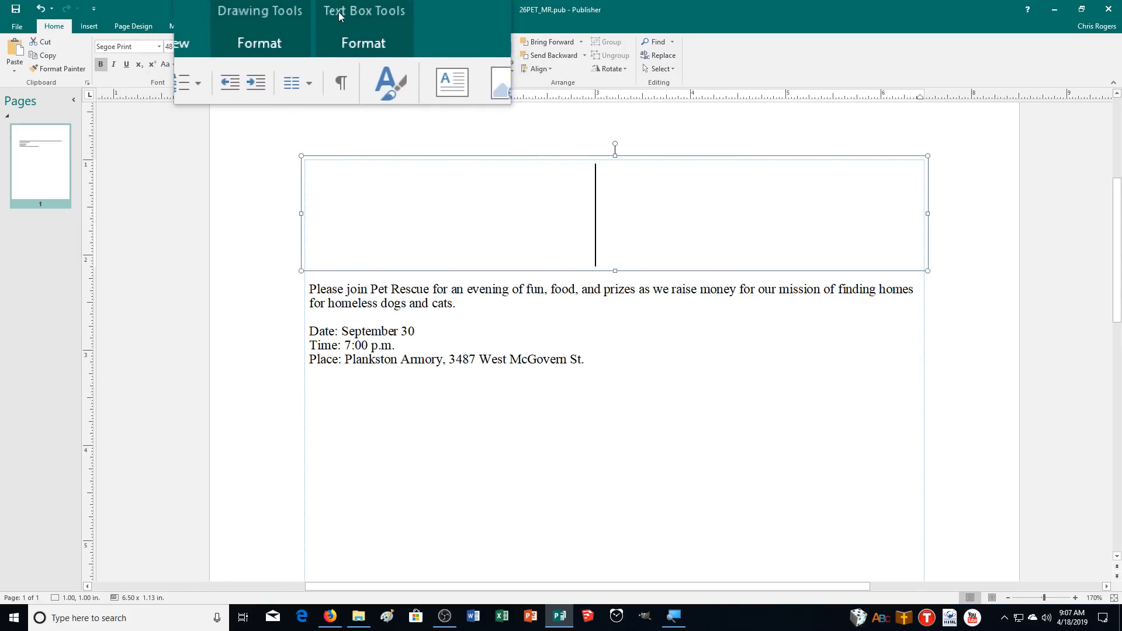
click(314, 22)
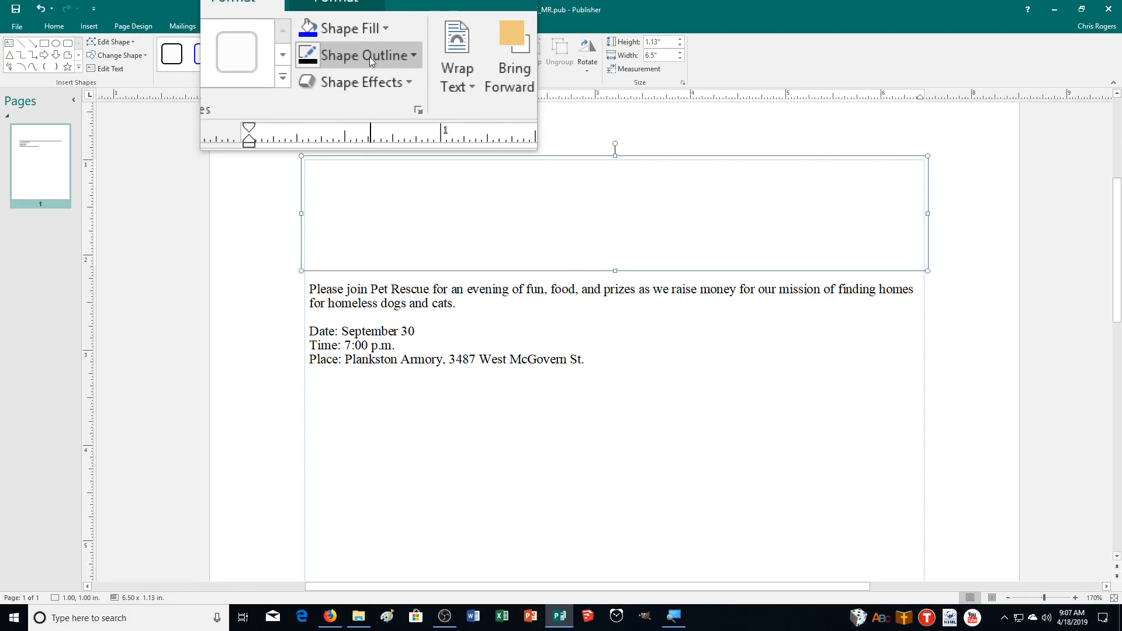
click(371, 68)
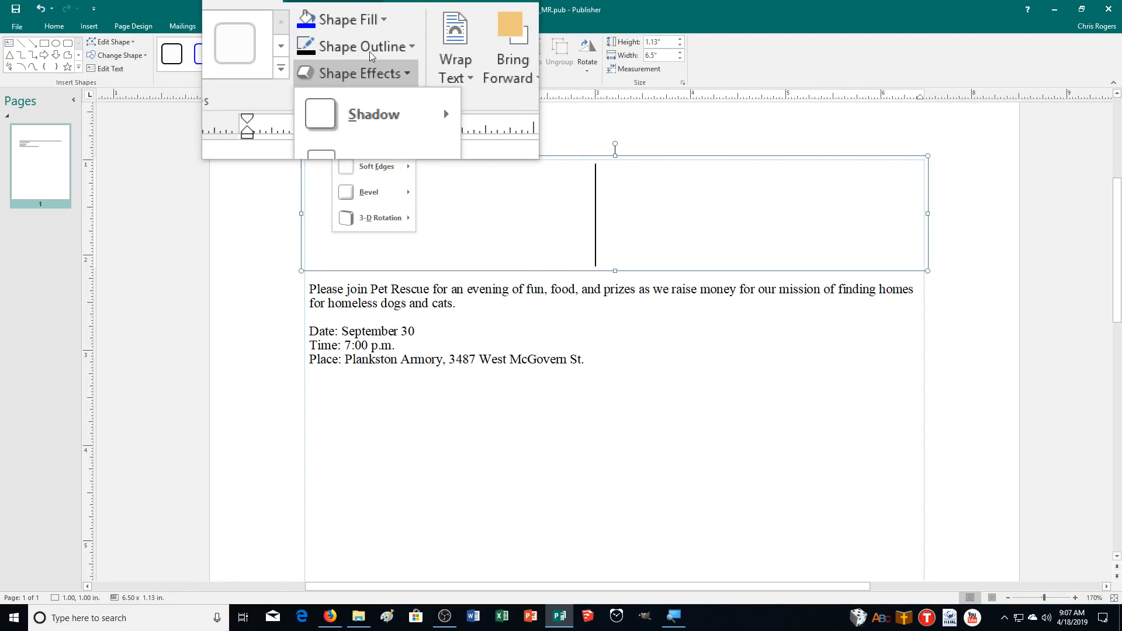
click(369, 45)
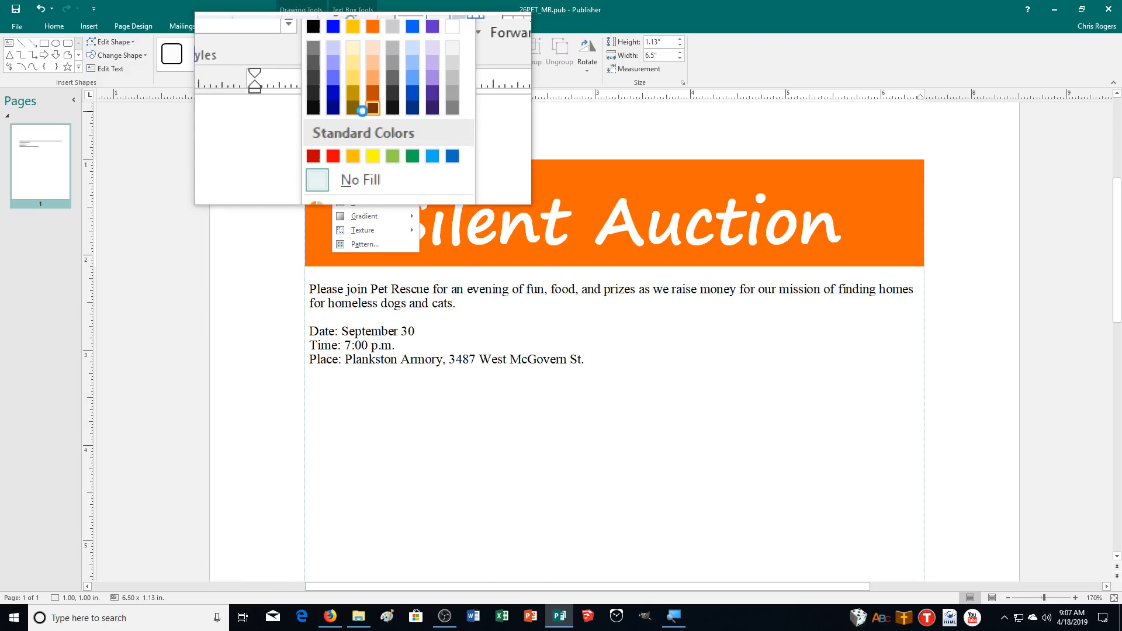
mouse_move(379, 226)
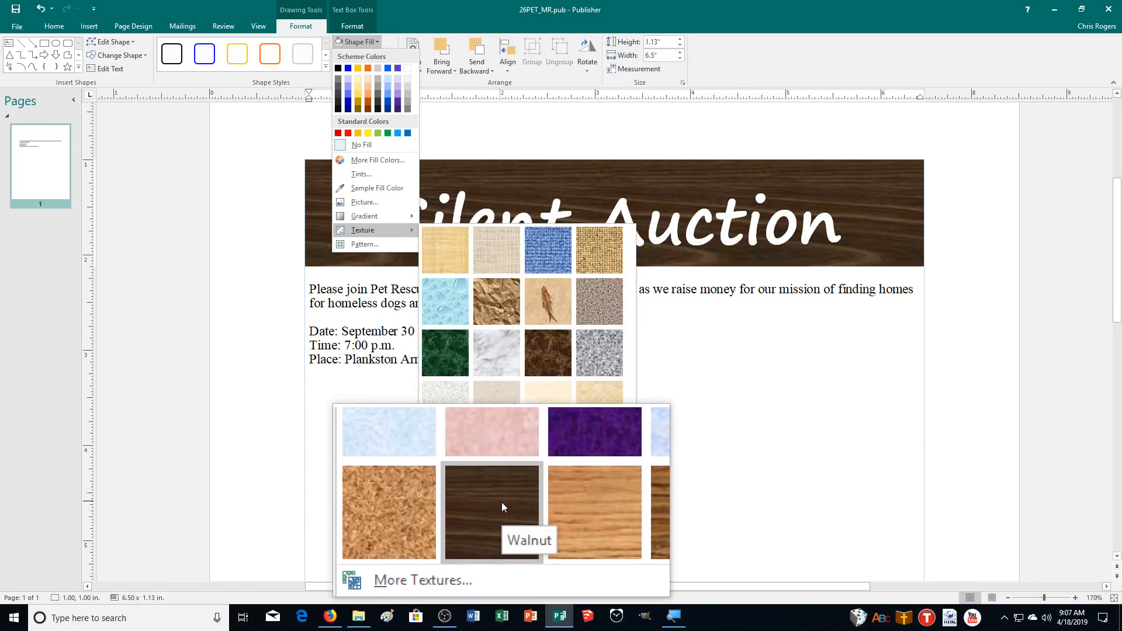
click(502, 505)
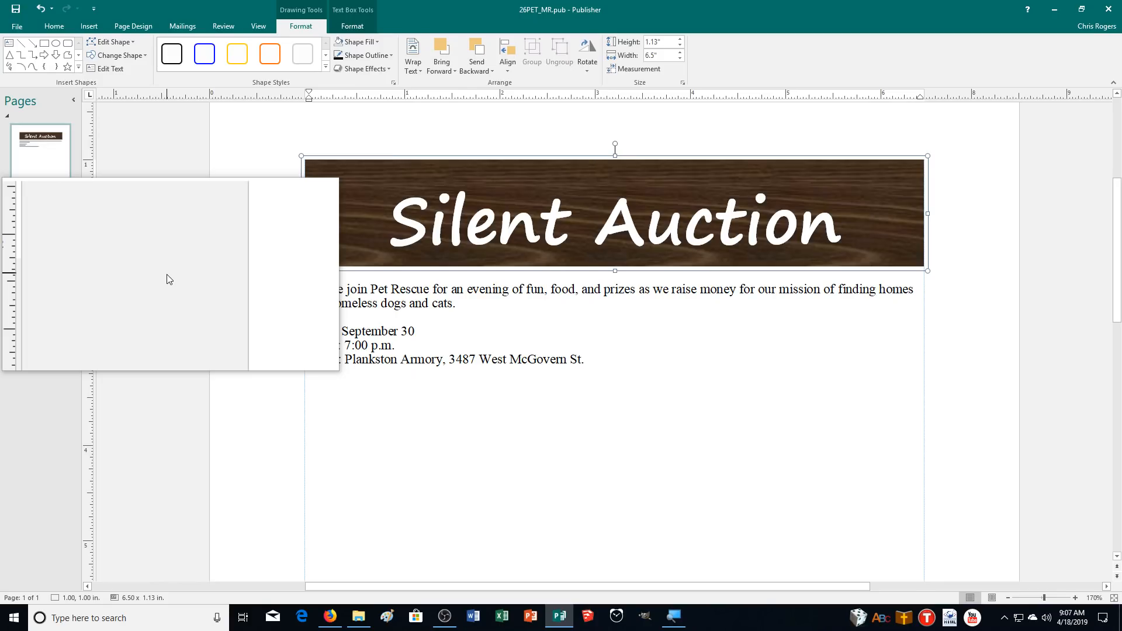
Set all text in the body text box below the heading to 14 pt Arial.
click(516, 315)
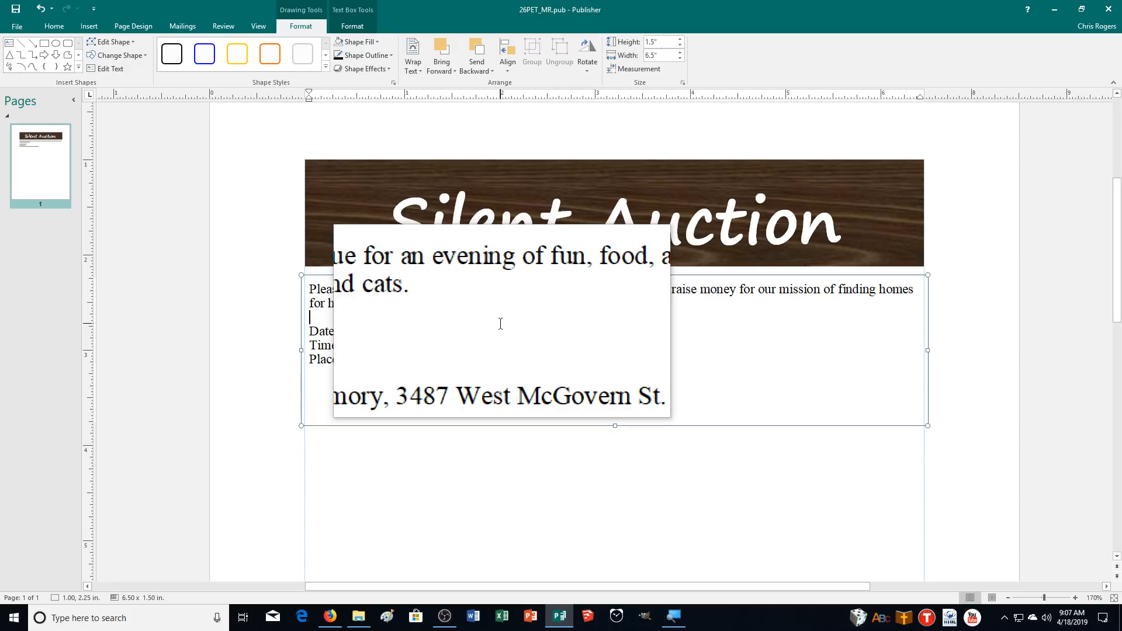
key(ctrl+a)
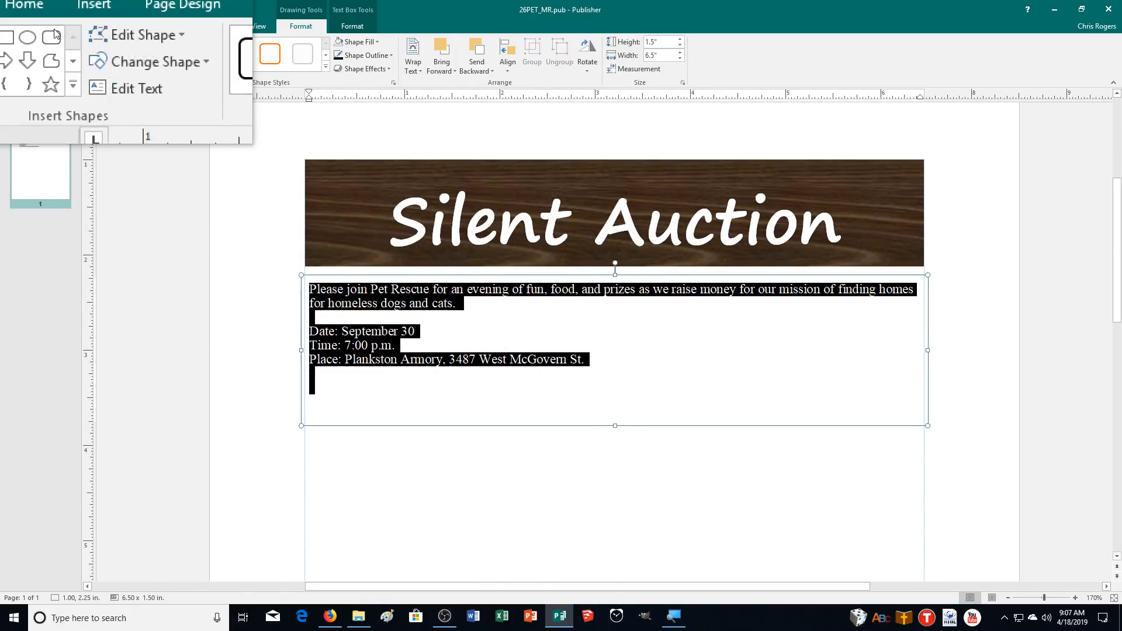
click(54, 25)
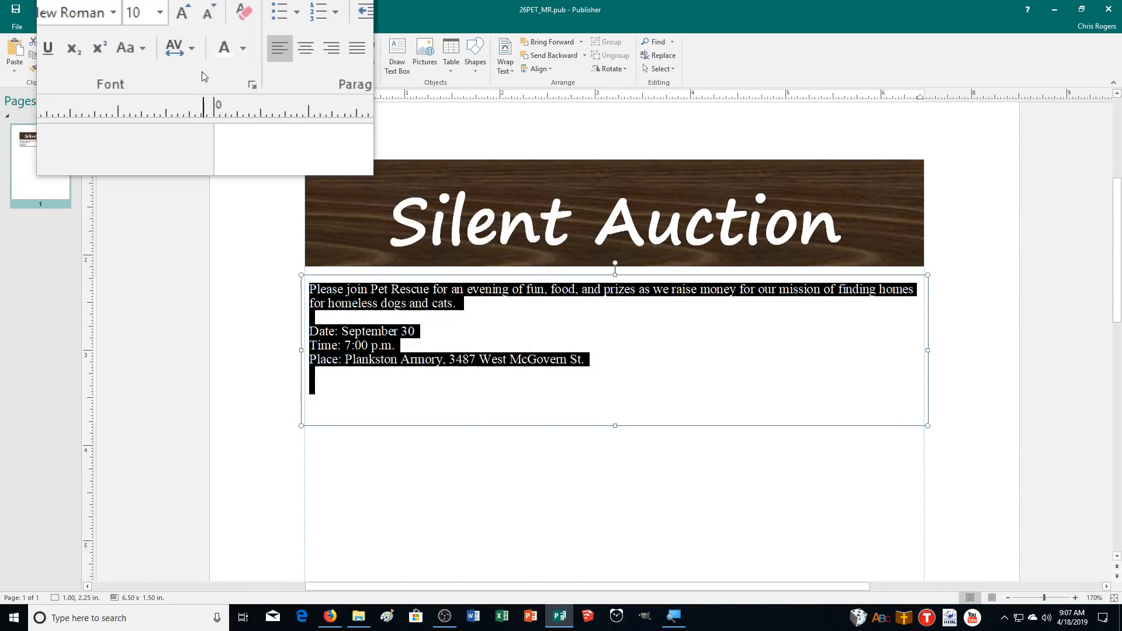
click(194, 47)
click(194, 47)
click(194, 47)
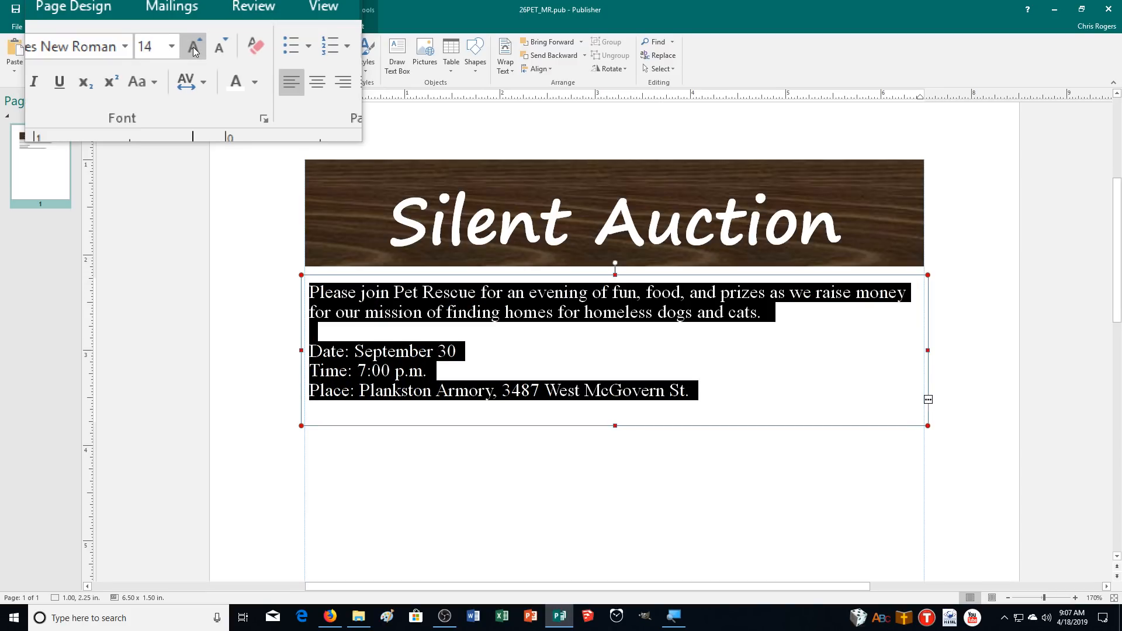
click(124, 47)
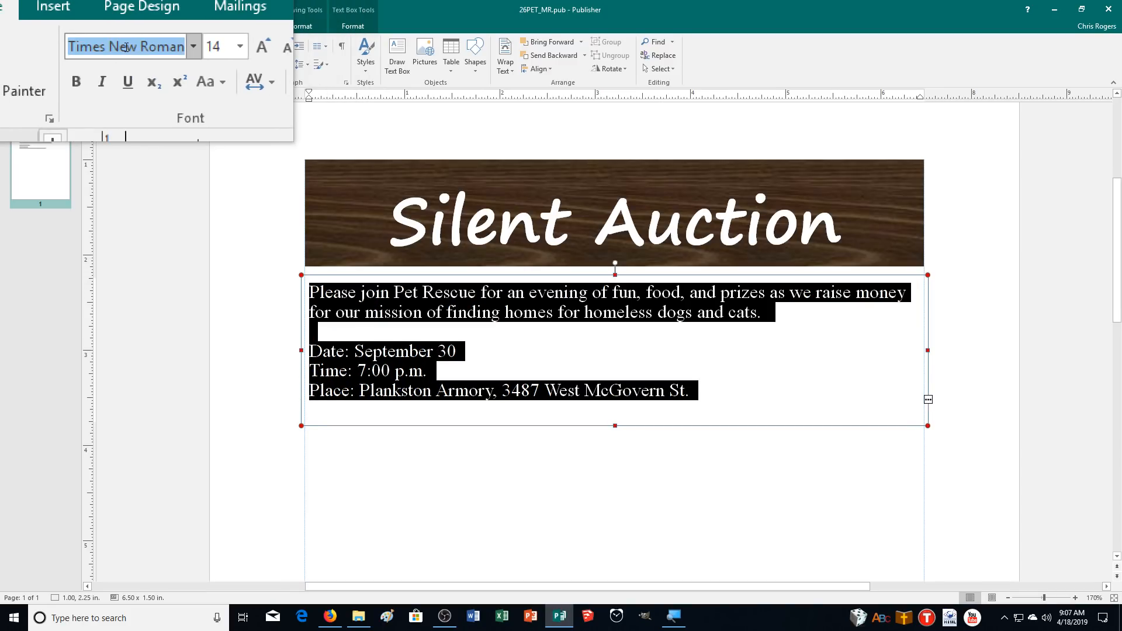
text(Arial)
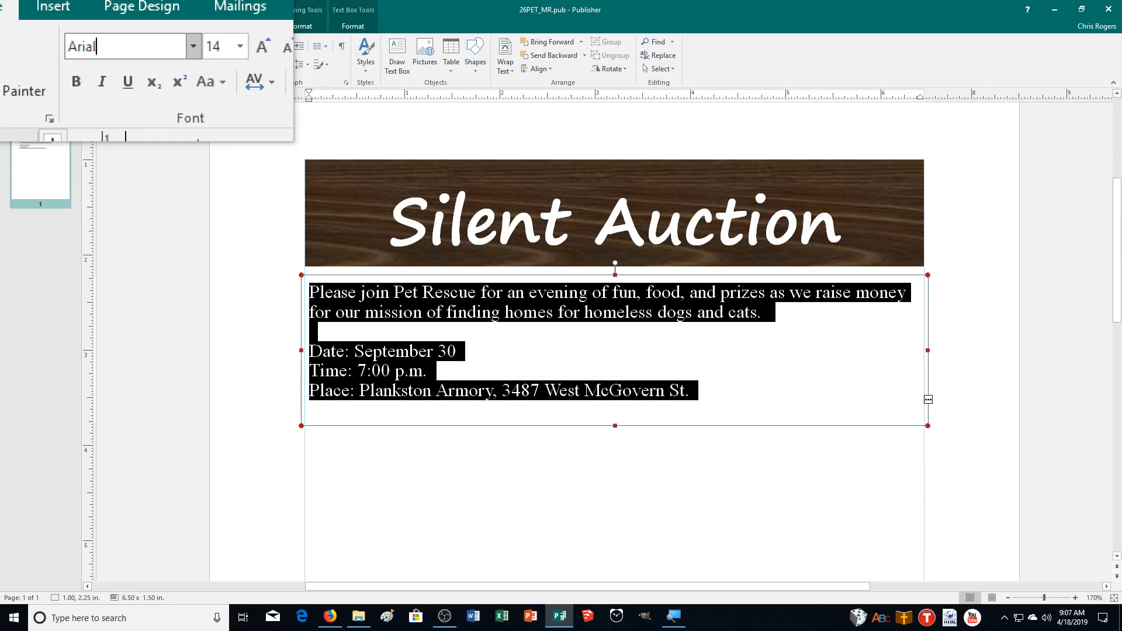
key(Return)
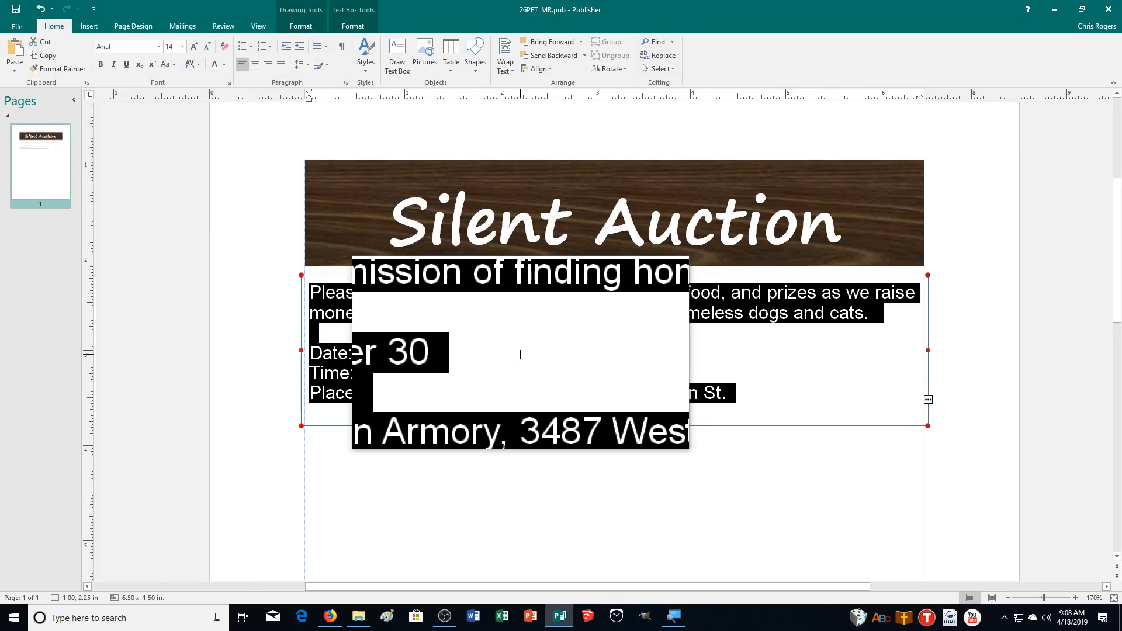
Create a new text style named Body from the formatted body text, based on Normal.
click(366, 69)
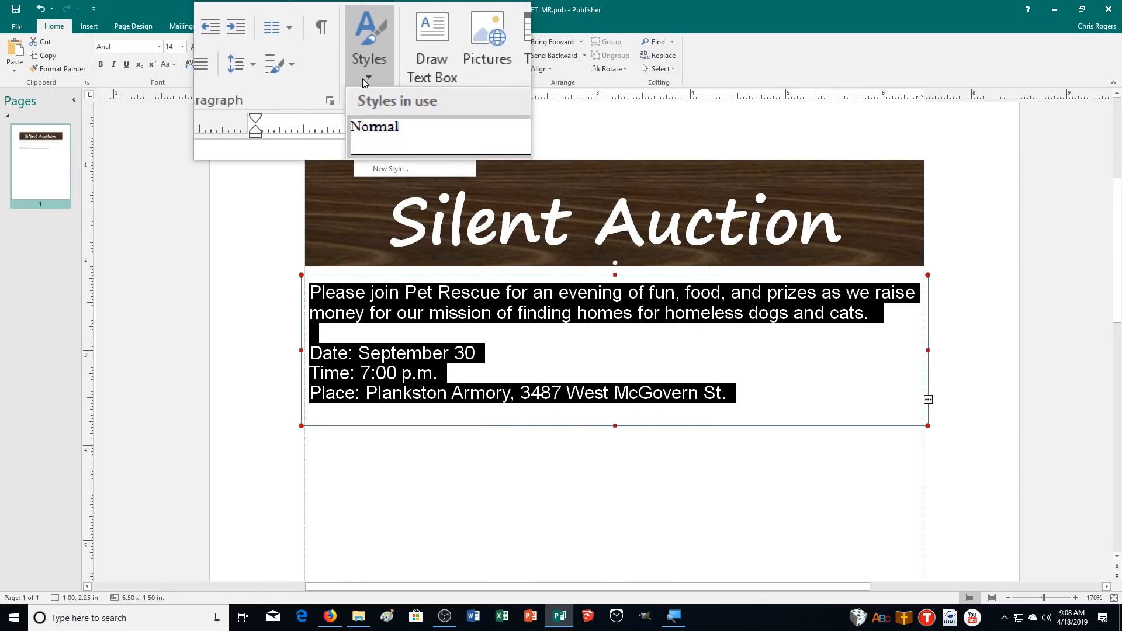
click(377, 163)
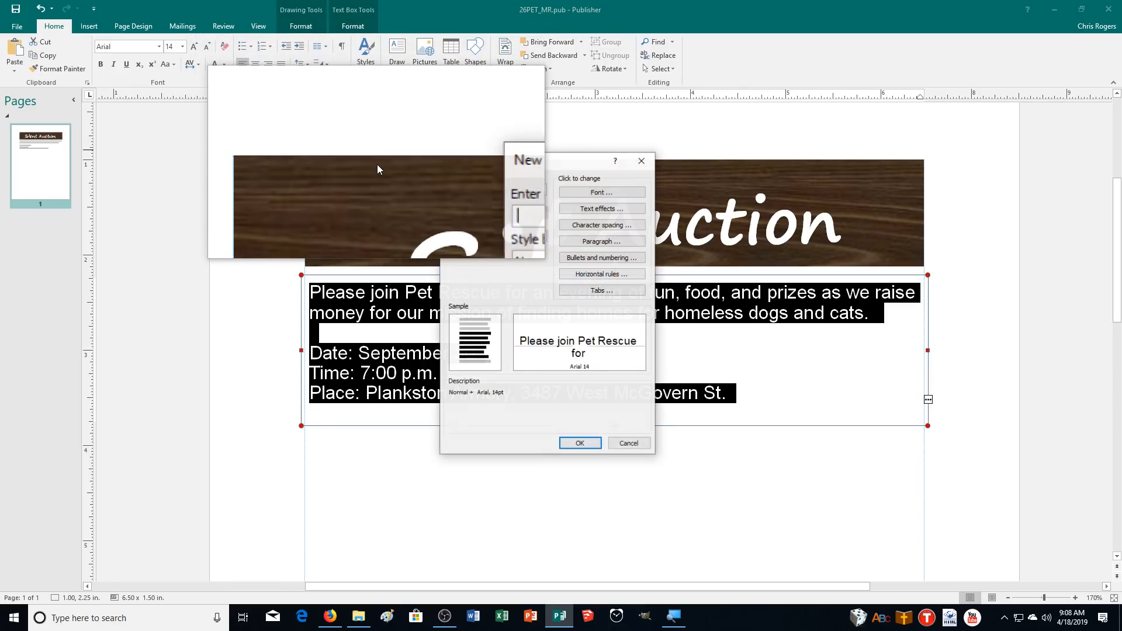
text(N)
key(BackSpace)
text(Body)
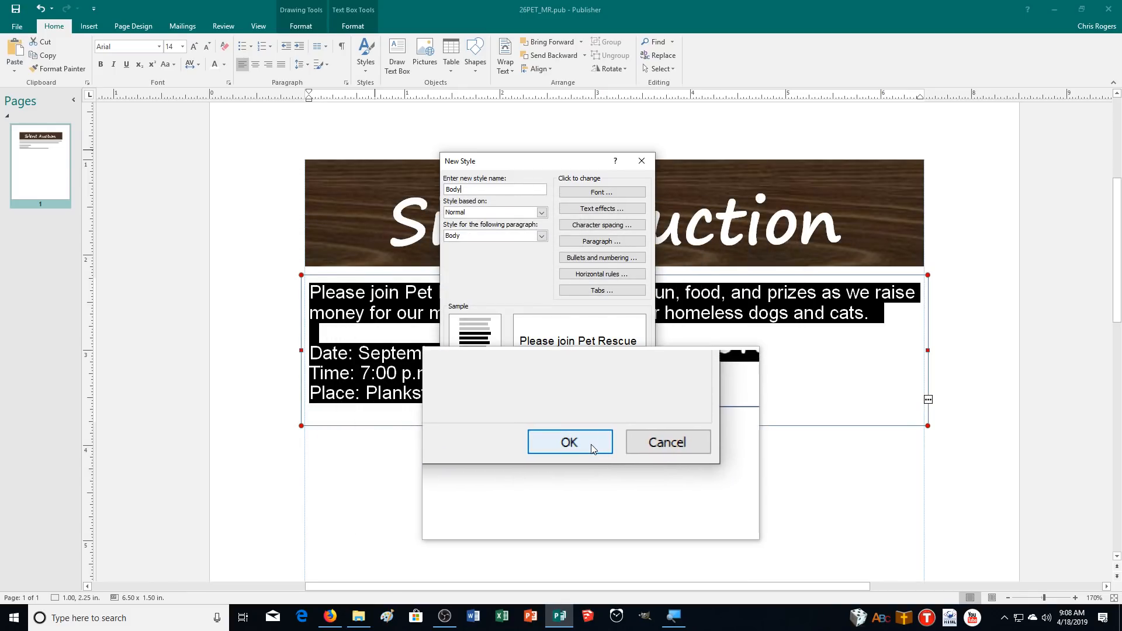
click(591, 445)
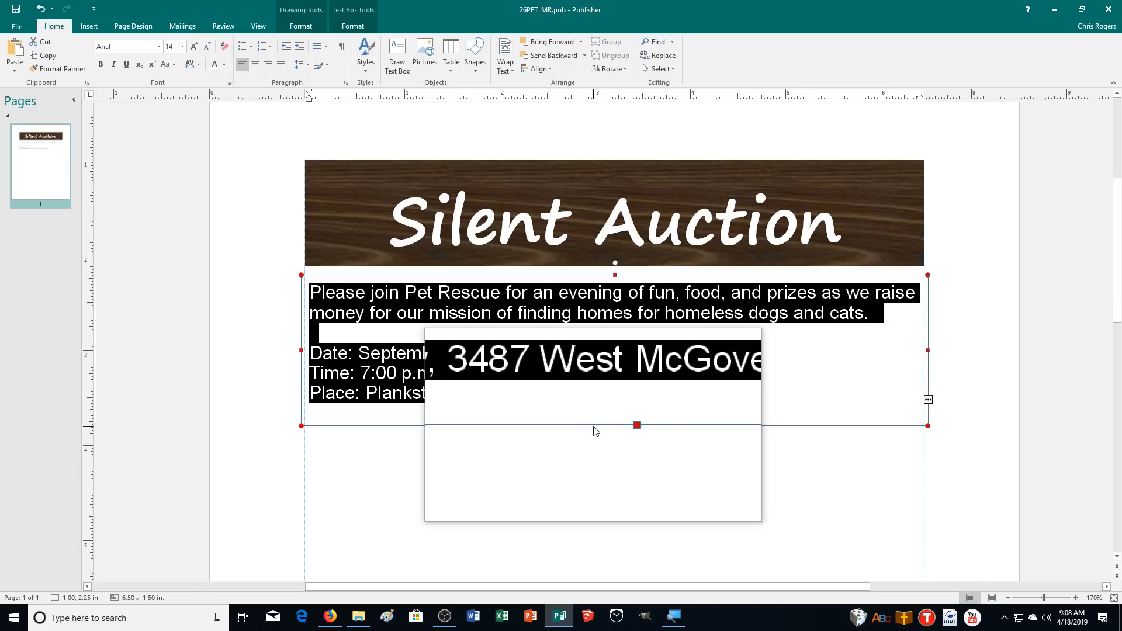
Make the Date, Time and Place lines in the body text box bold and italic.
click(437, 391)
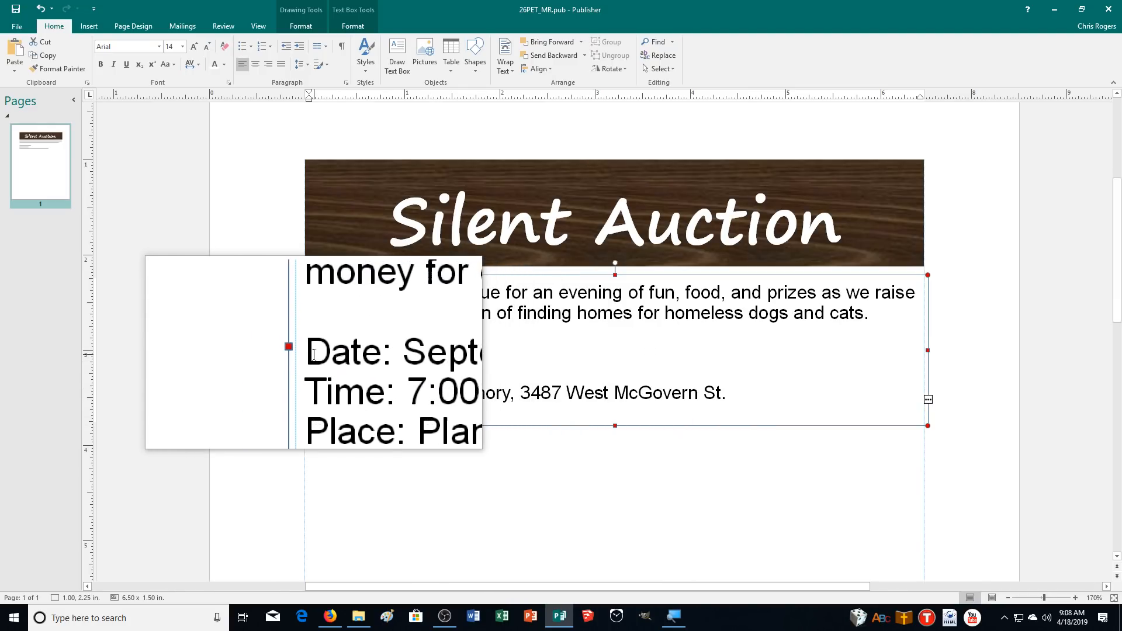
drag(313, 354, 752, 403)
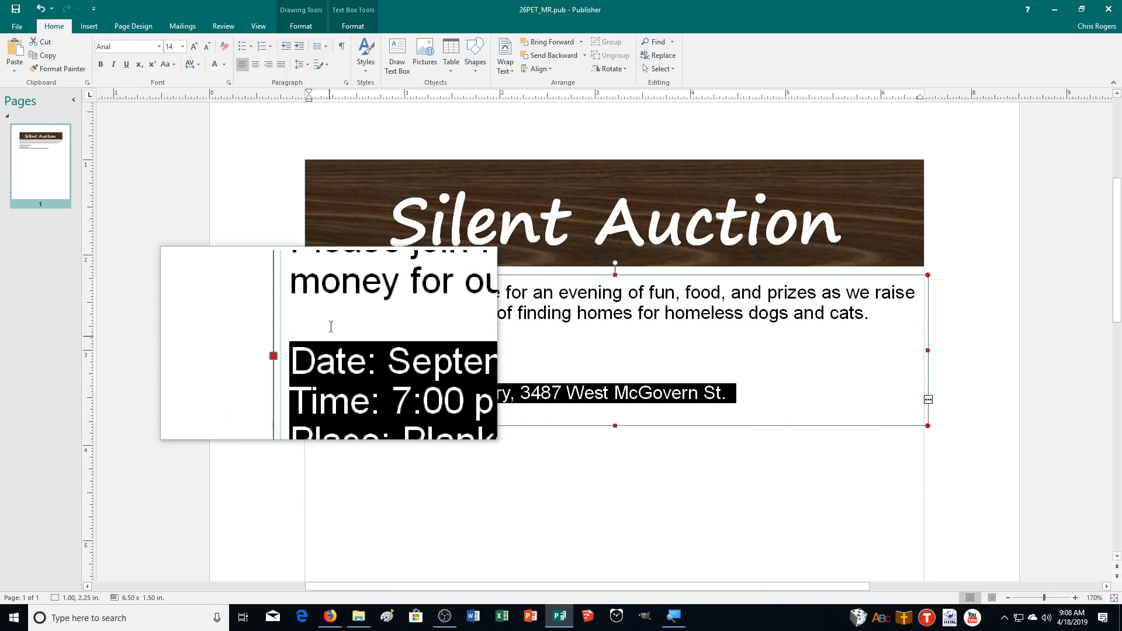
click(104, 65)
click(117, 68)
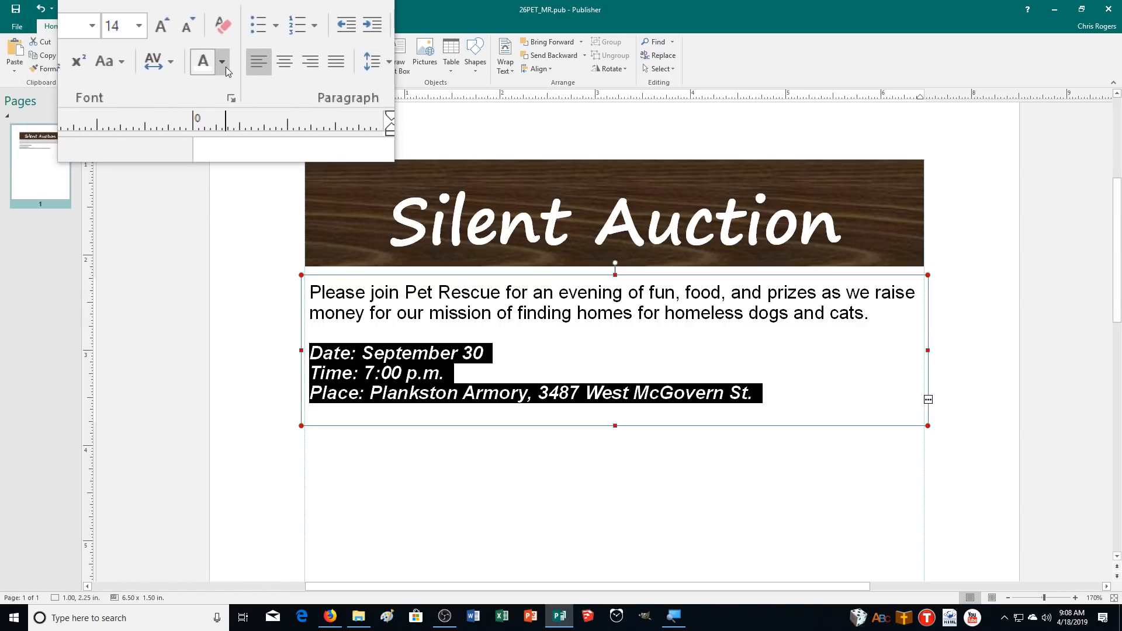
Change the font color of the Date, Time and Place lines to a dark blue from the standard color palette.
click(226, 67)
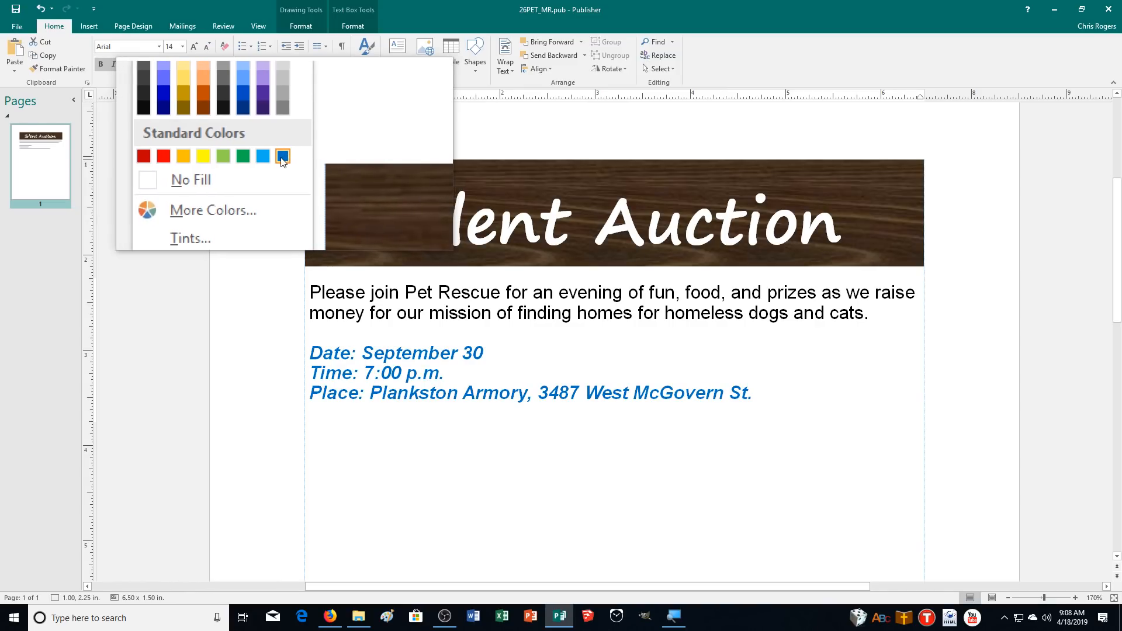
click(245, 180)
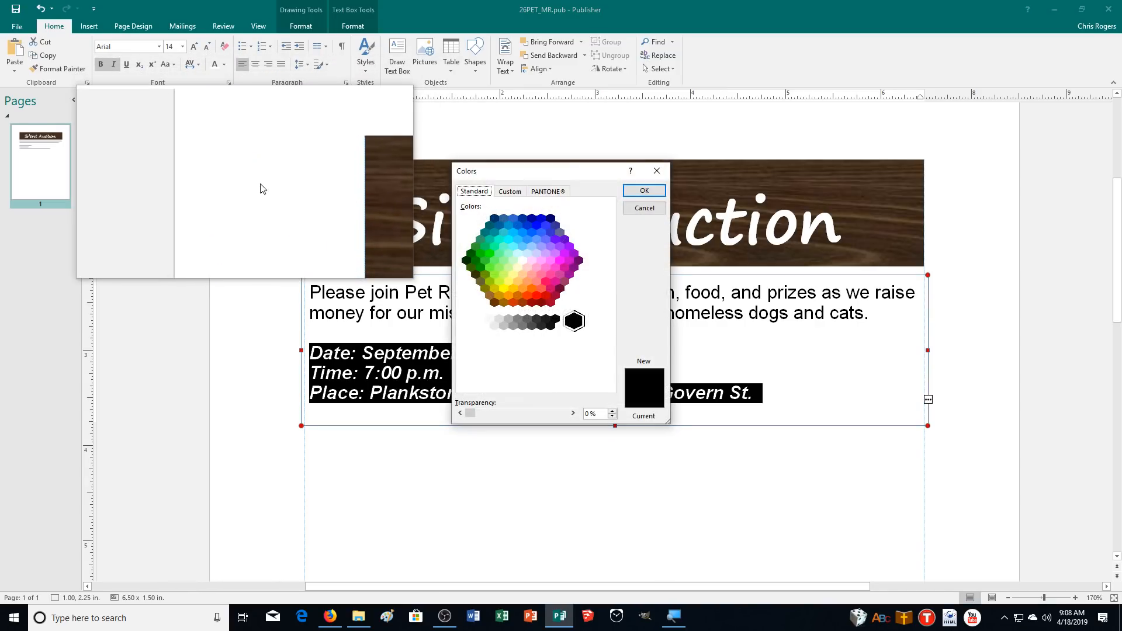
click(491, 221)
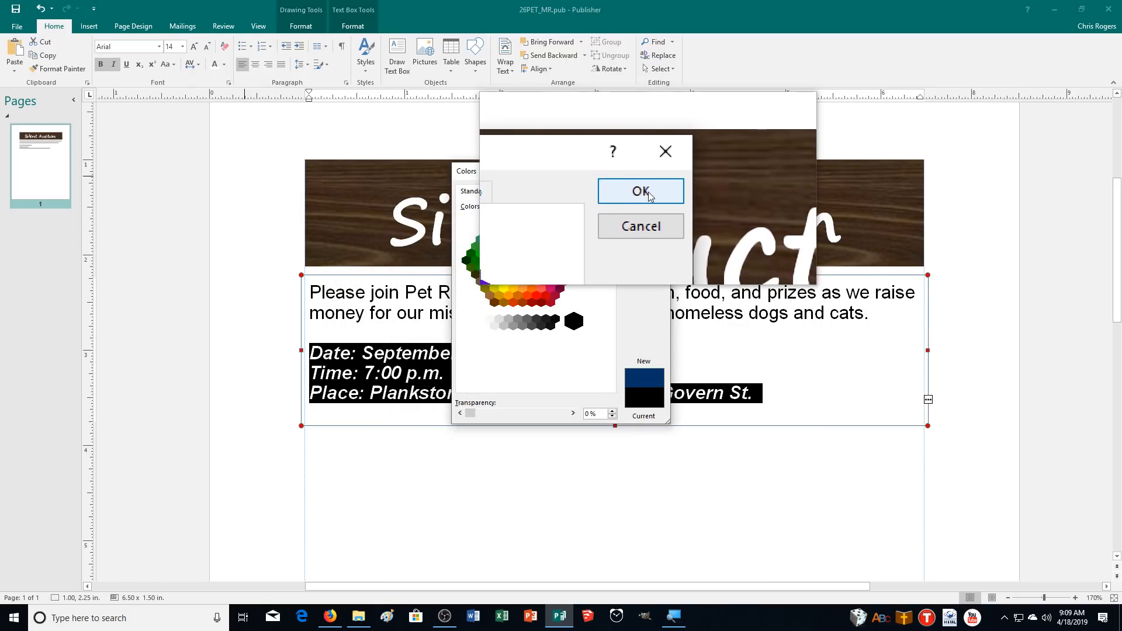
click(640, 192)
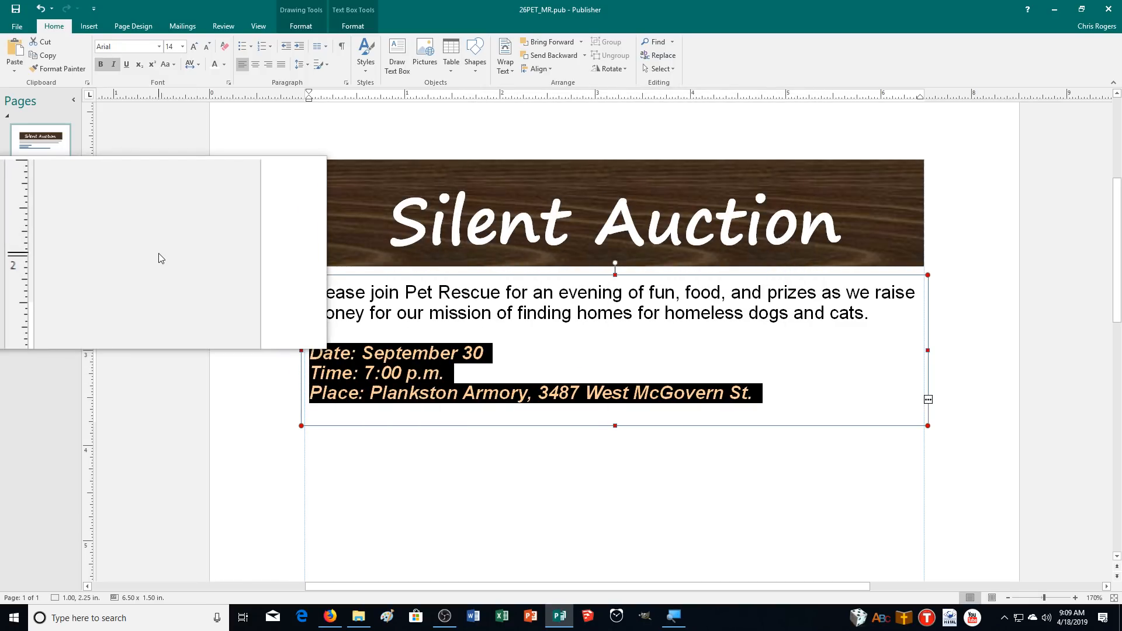
click(174, 251)
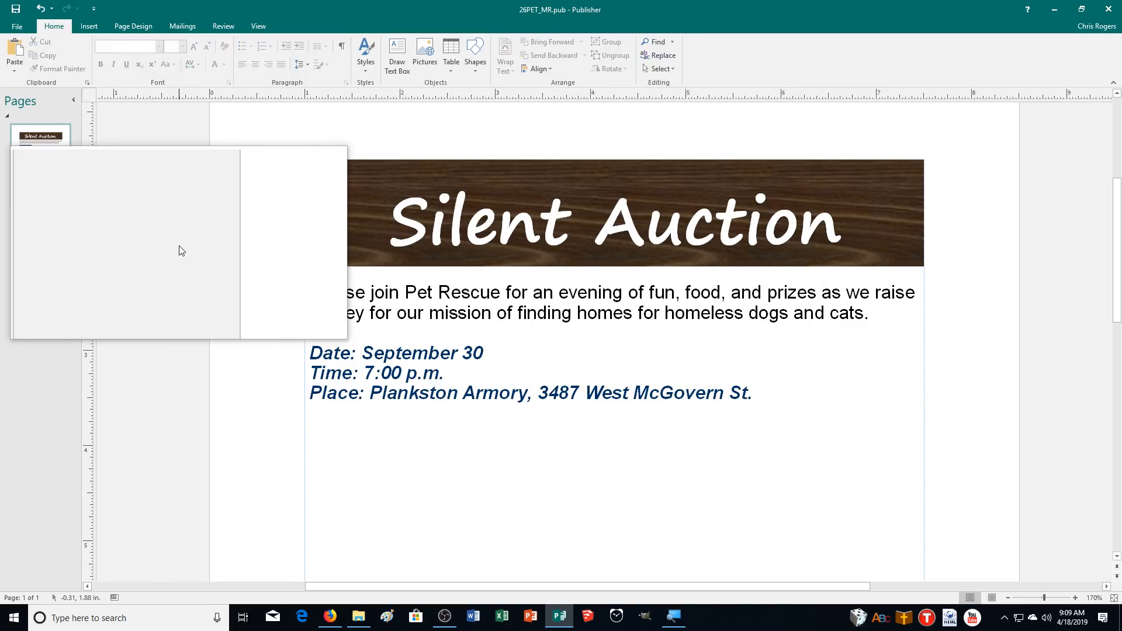
Draw a rectangle covering the entire page from corner to corner, about 8.5 by 11 inches.
scroll(217, 391, up, 1)
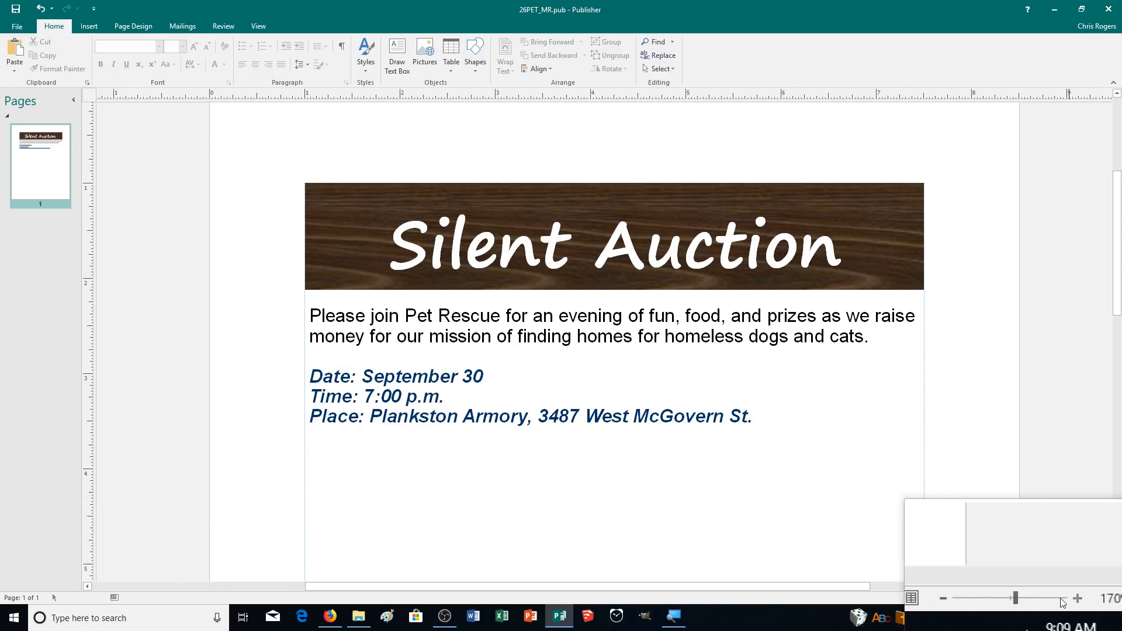
click(1007, 597)
click(1007, 597)
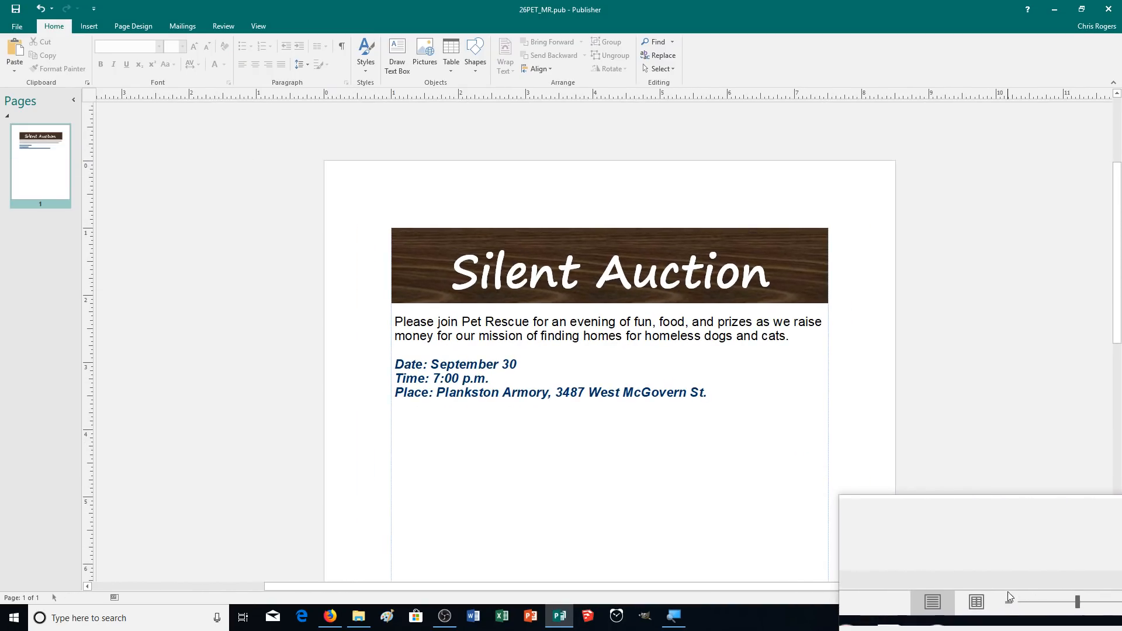
click(262, 26)
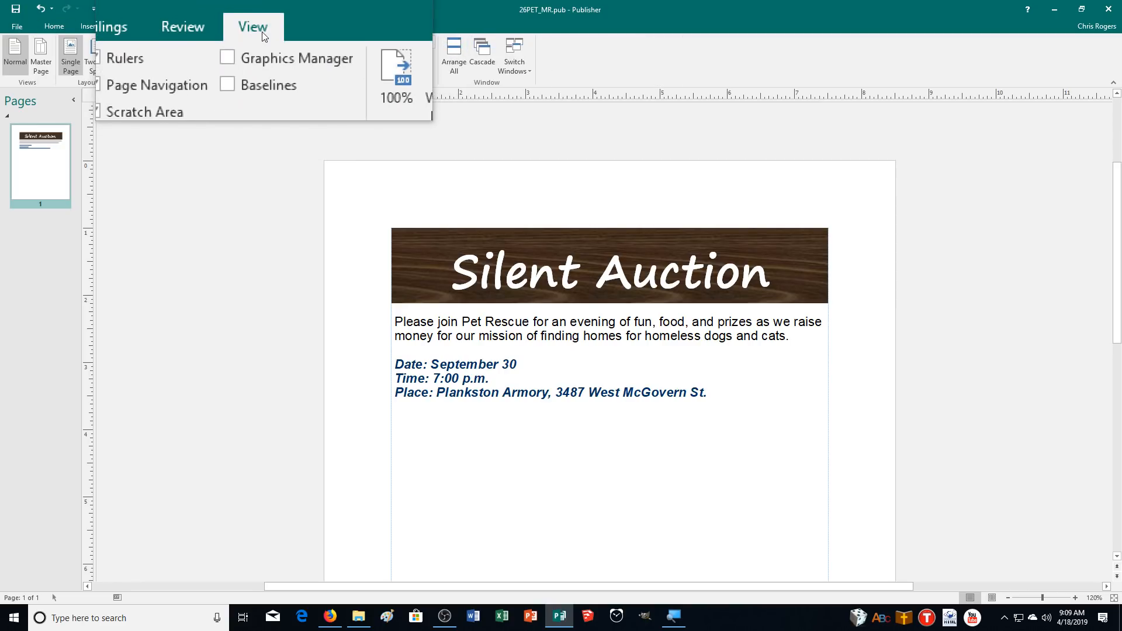
click(360, 54)
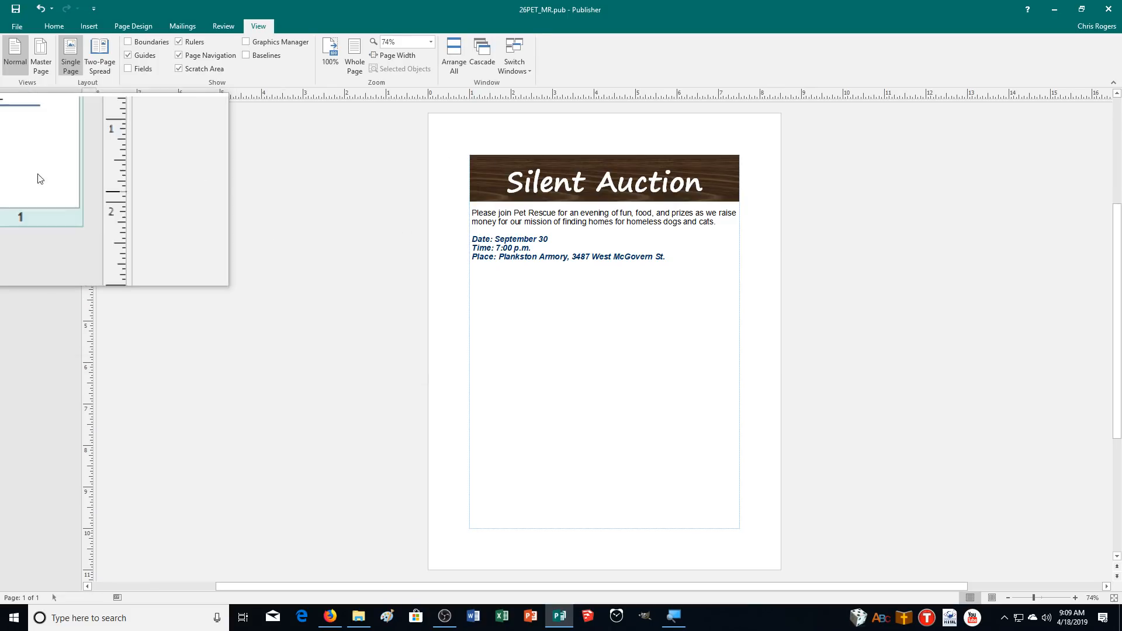
click(82, 26)
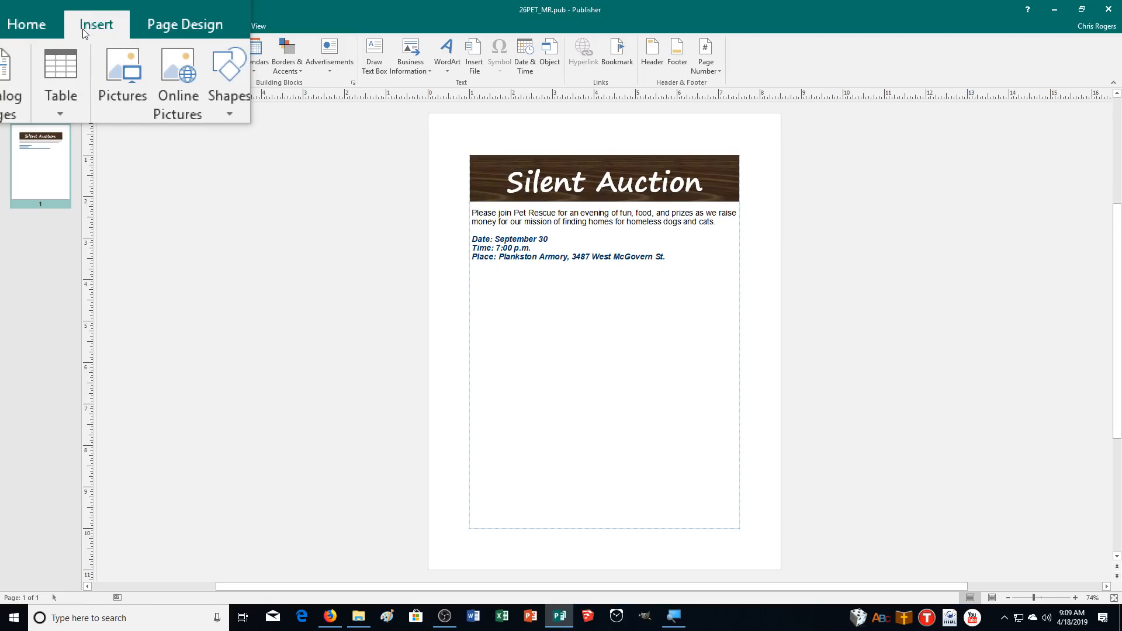
click(154, 65)
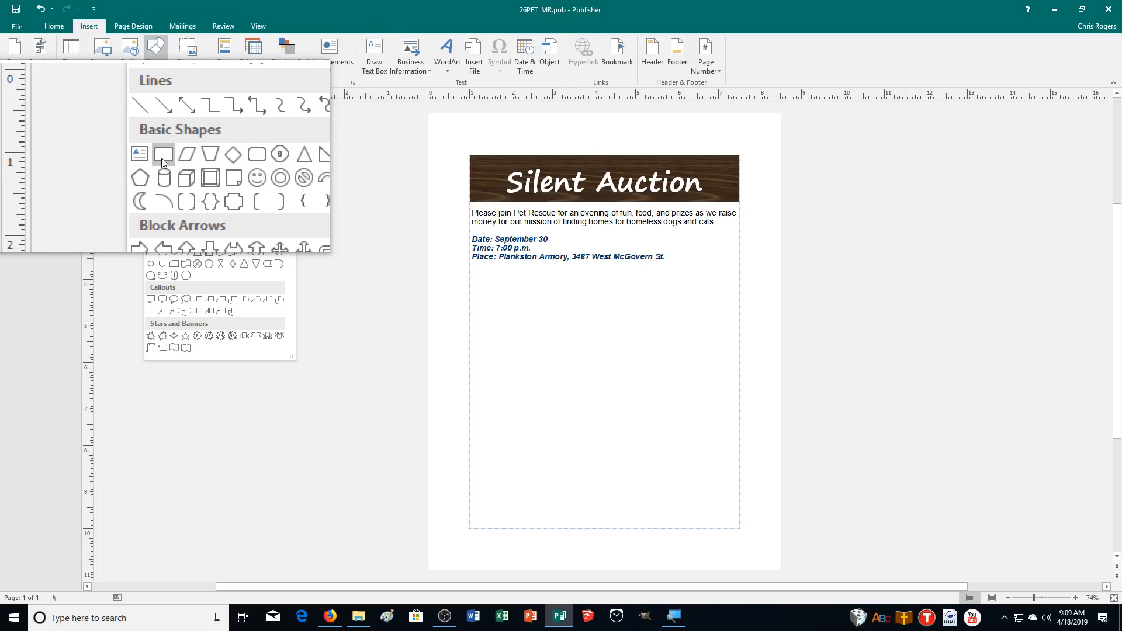
click(164, 159)
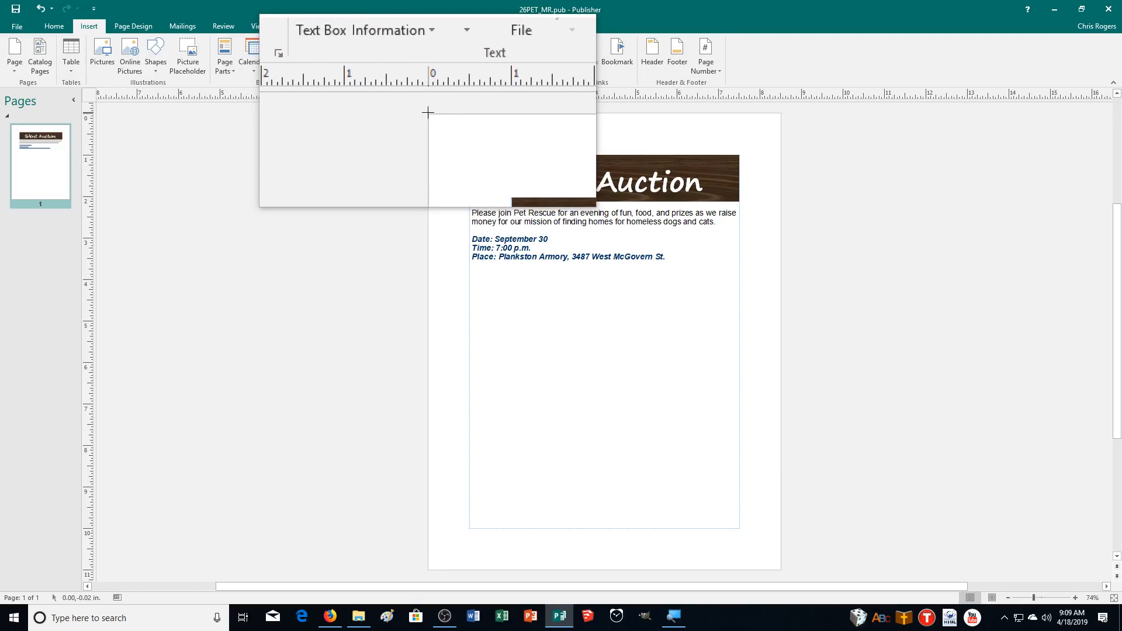
drag(428, 113, 779, 569)
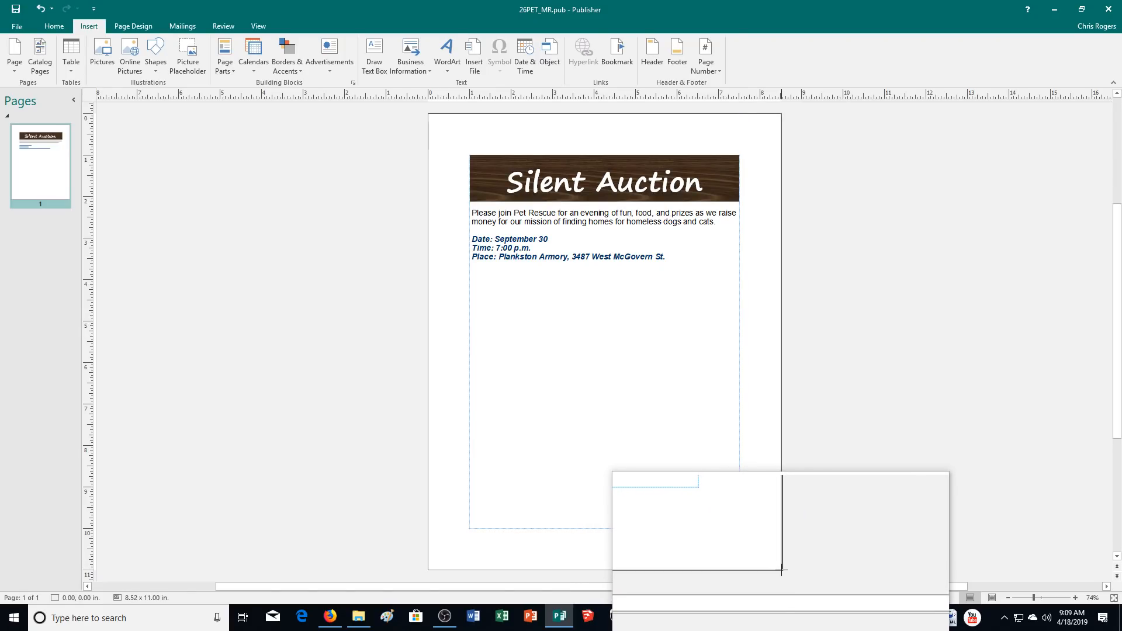
drag(782, 570, 782, 571)
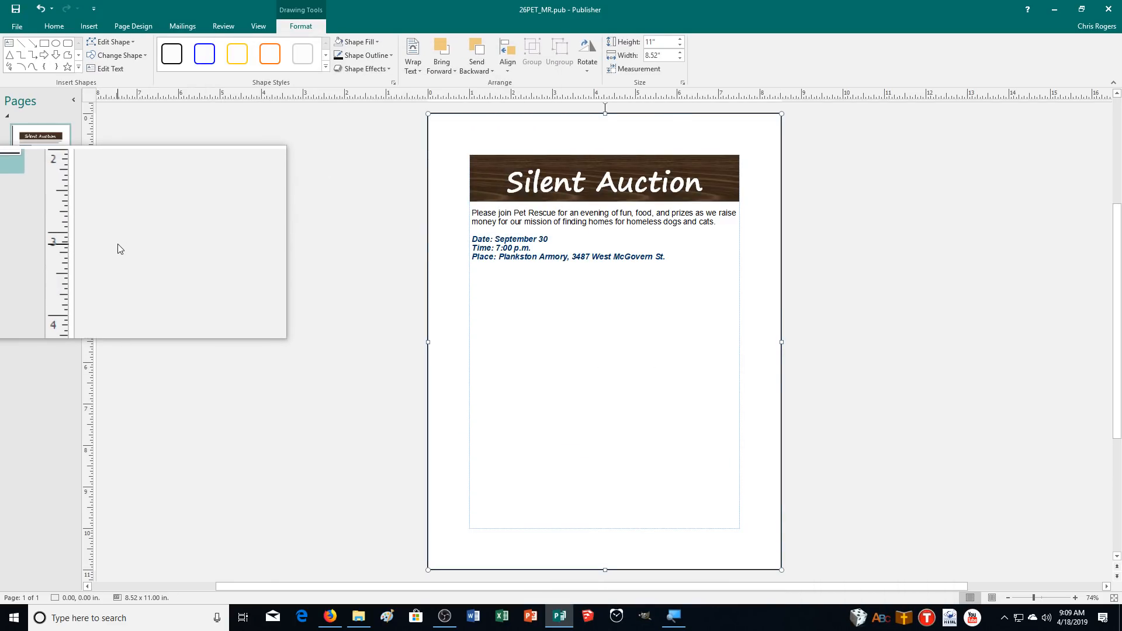
Apply the Earth...Two BorderArt to the page-sized rectangle, stretching the pictures to fit.
click(394, 82)
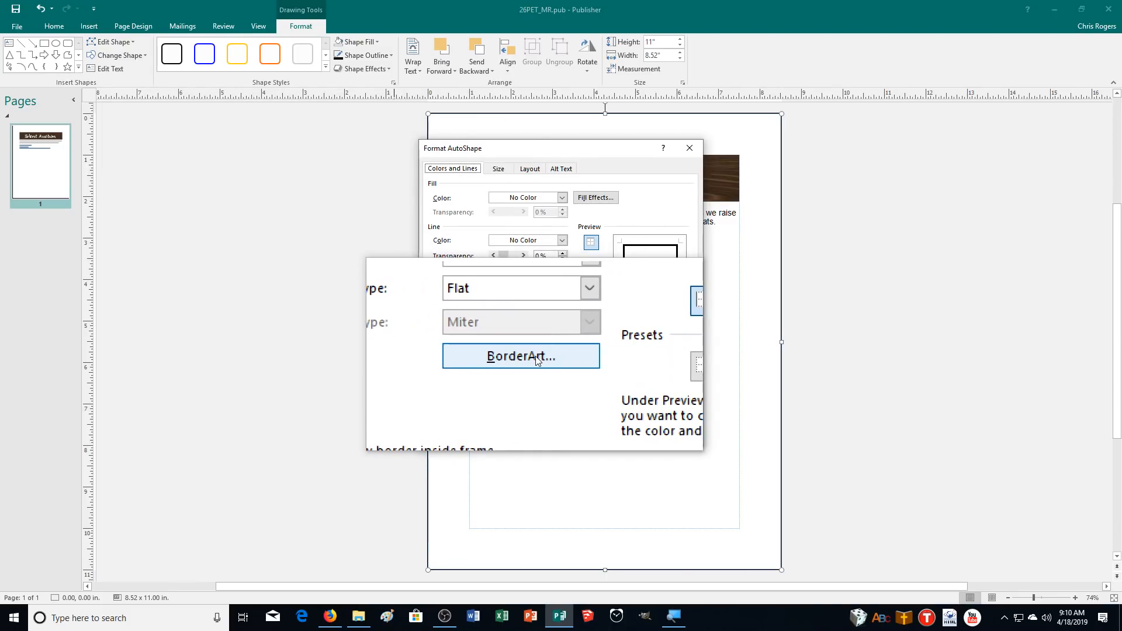
click(535, 356)
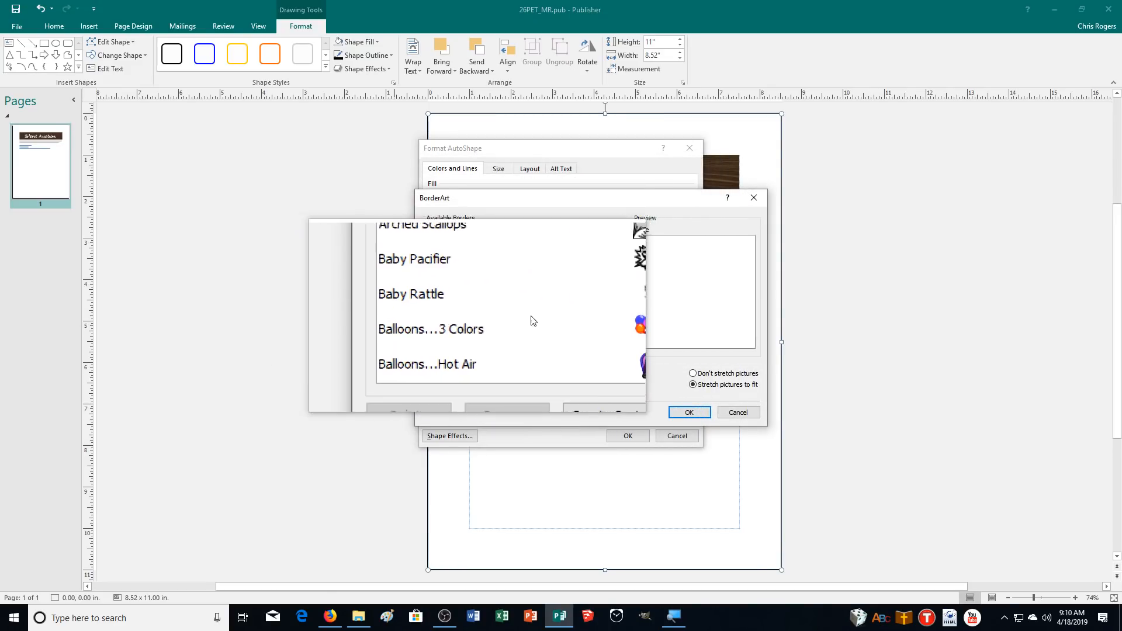
scroll(526, 316, down, 3)
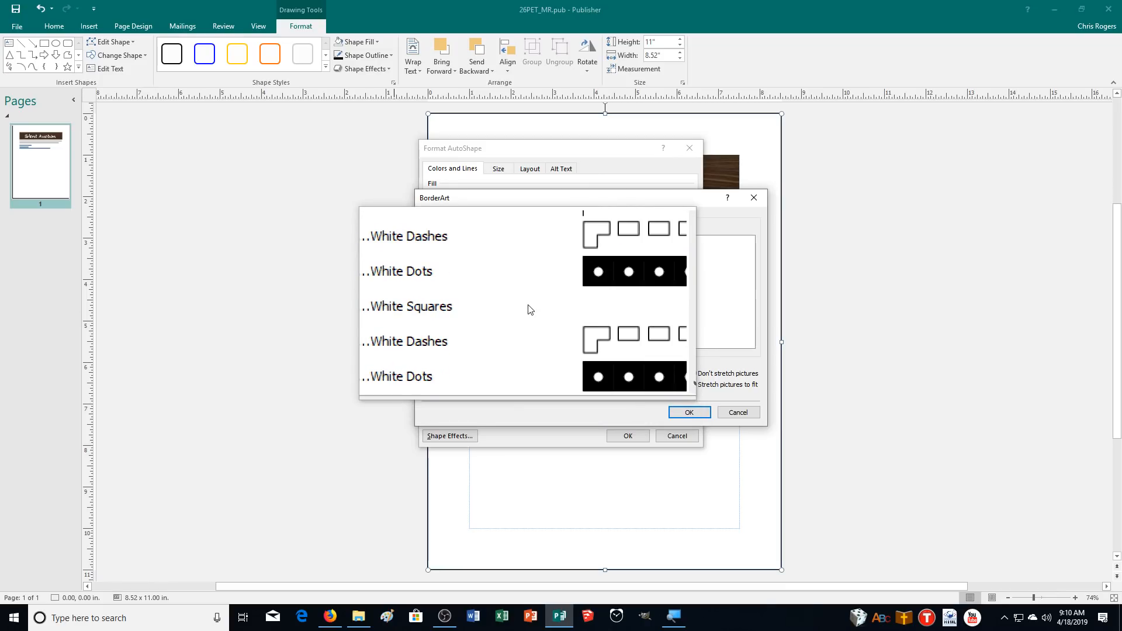
scroll(530, 309, down, 5)
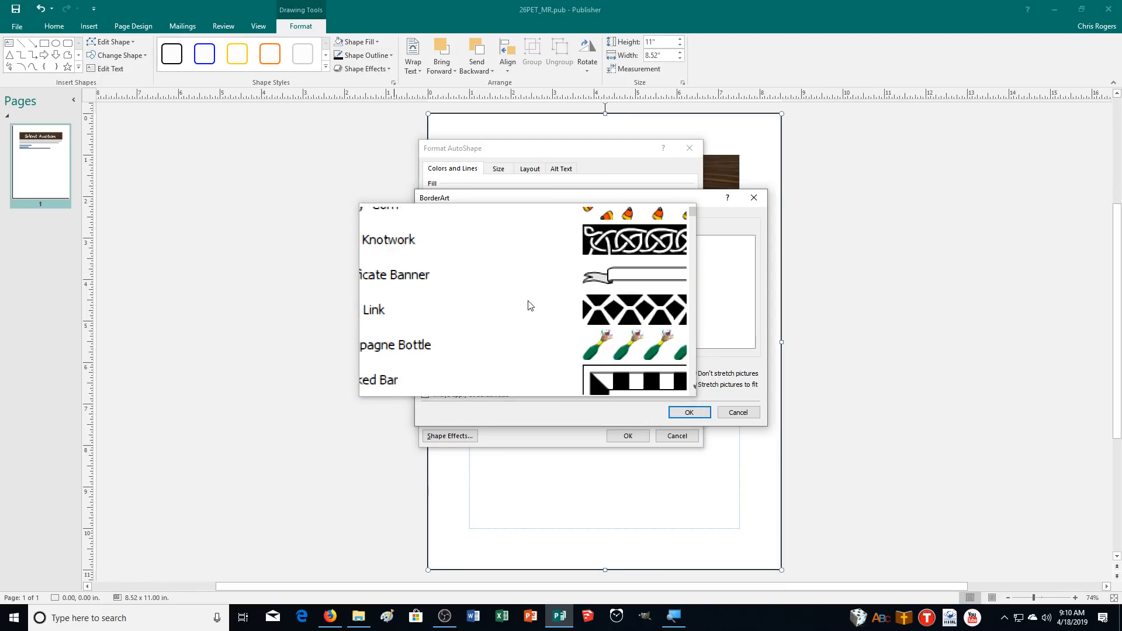
scroll(530, 306, down, 6)
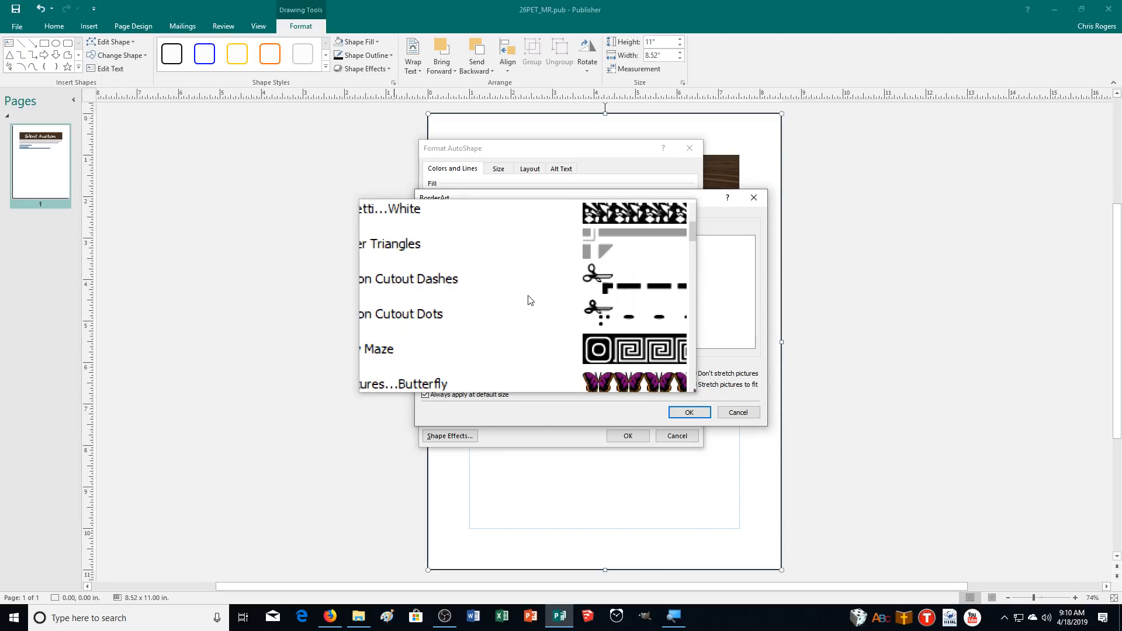
scroll(528, 297, down, 3)
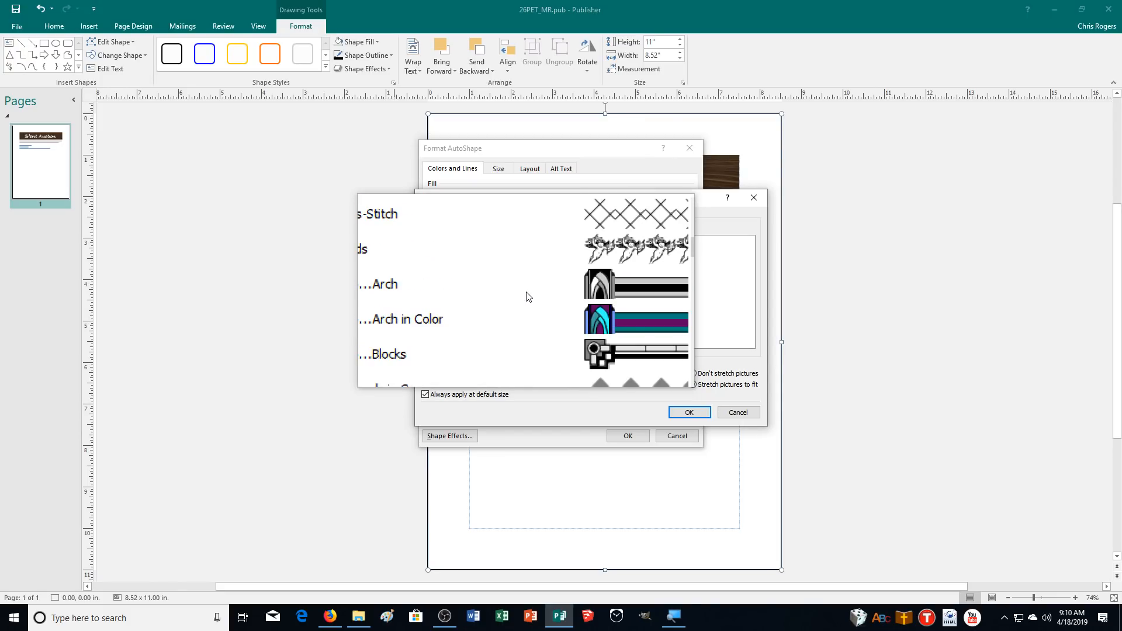
scroll(529, 298, up, 3)
scroll(528, 298, down, 3)
scroll(528, 297, down, 12)
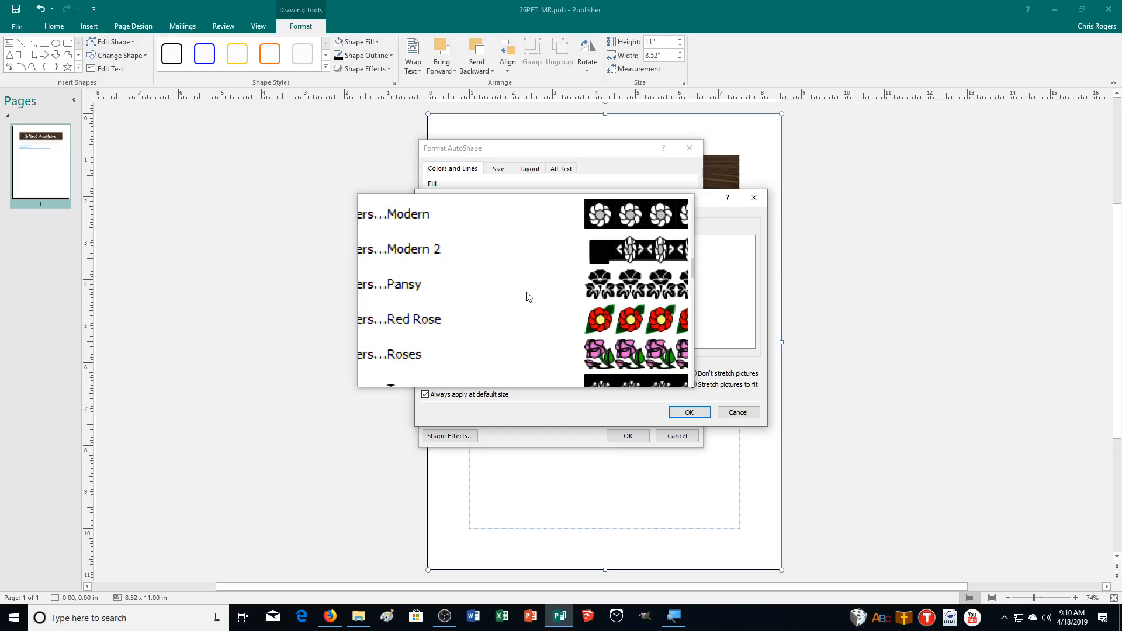
scroll(529, 298, down, 5)
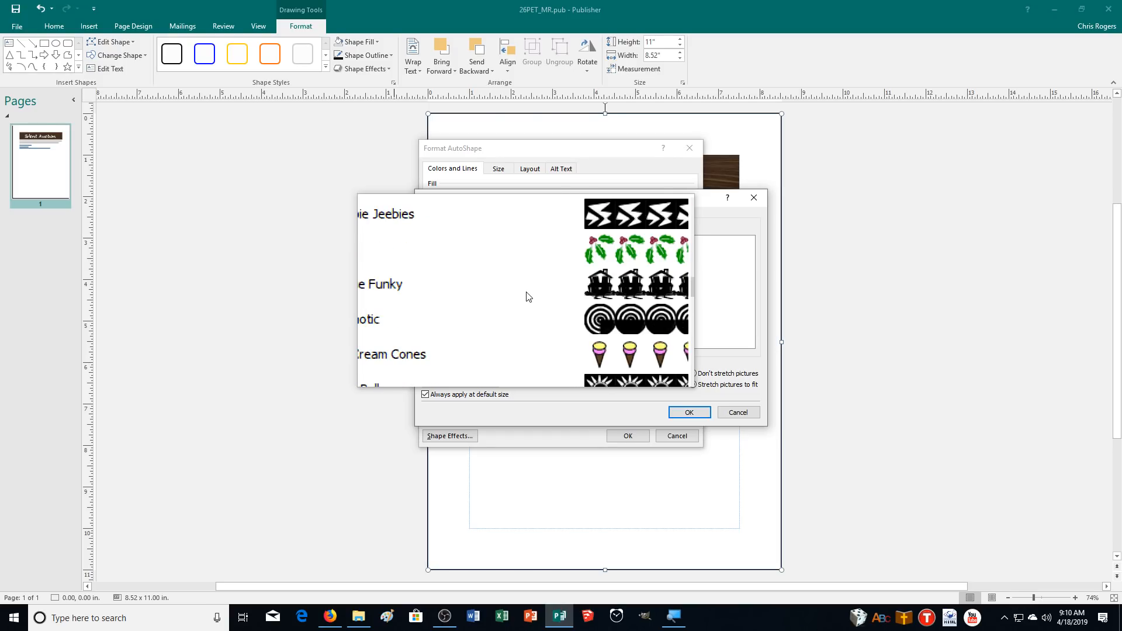
scroll(528, 298, up, 7)
scroll(528, 298, up, 10)
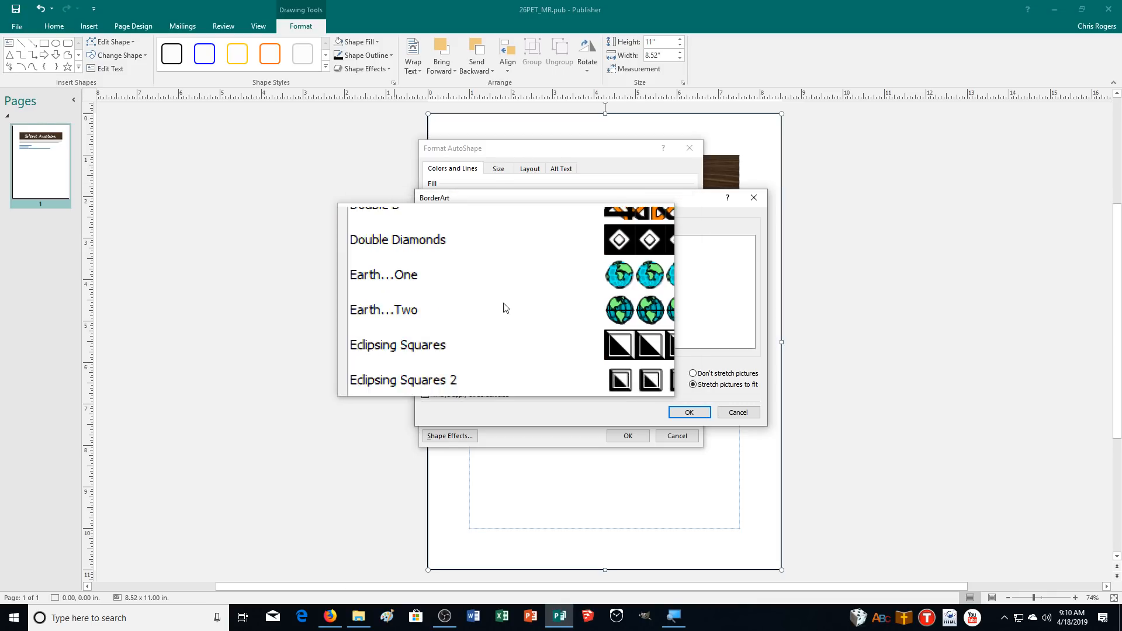
click(521, 307)
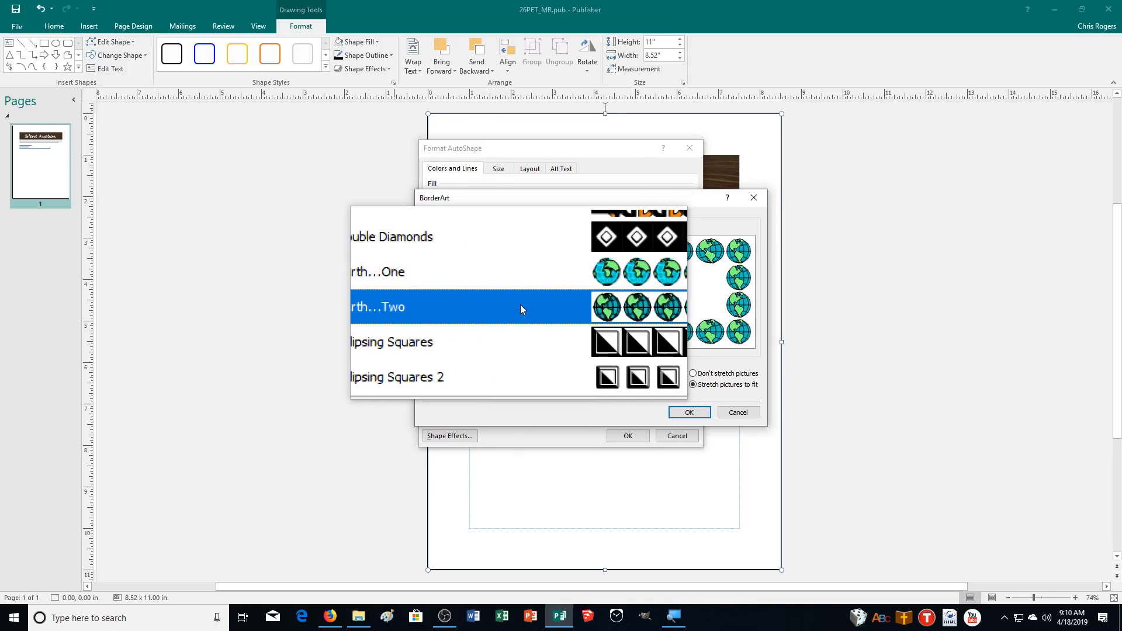
click(705, 412)
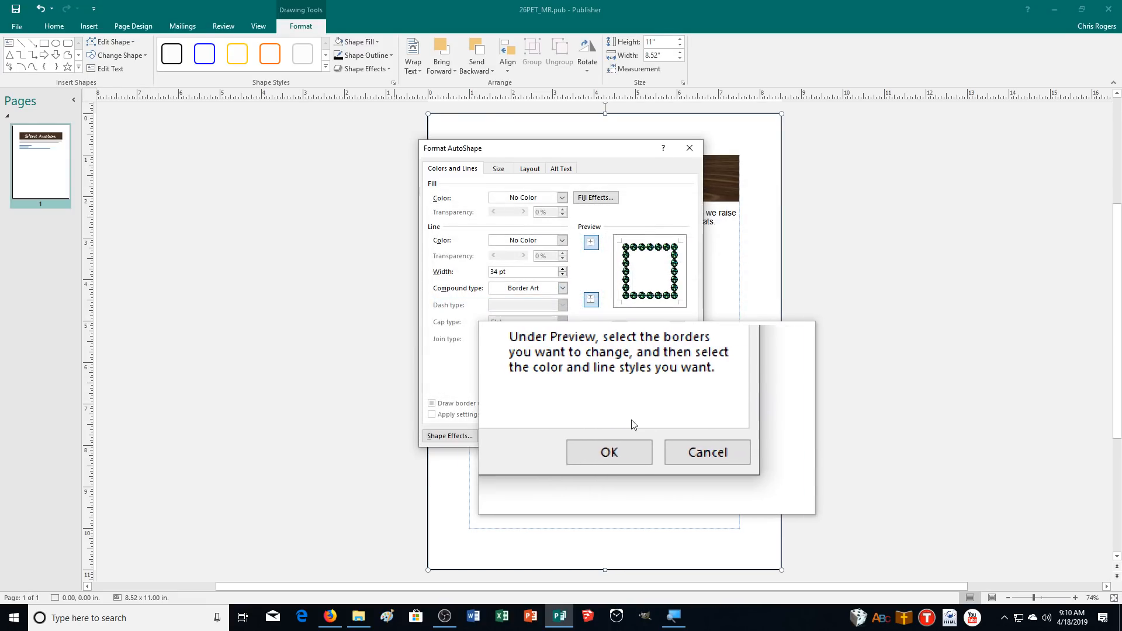
click(624, 436)
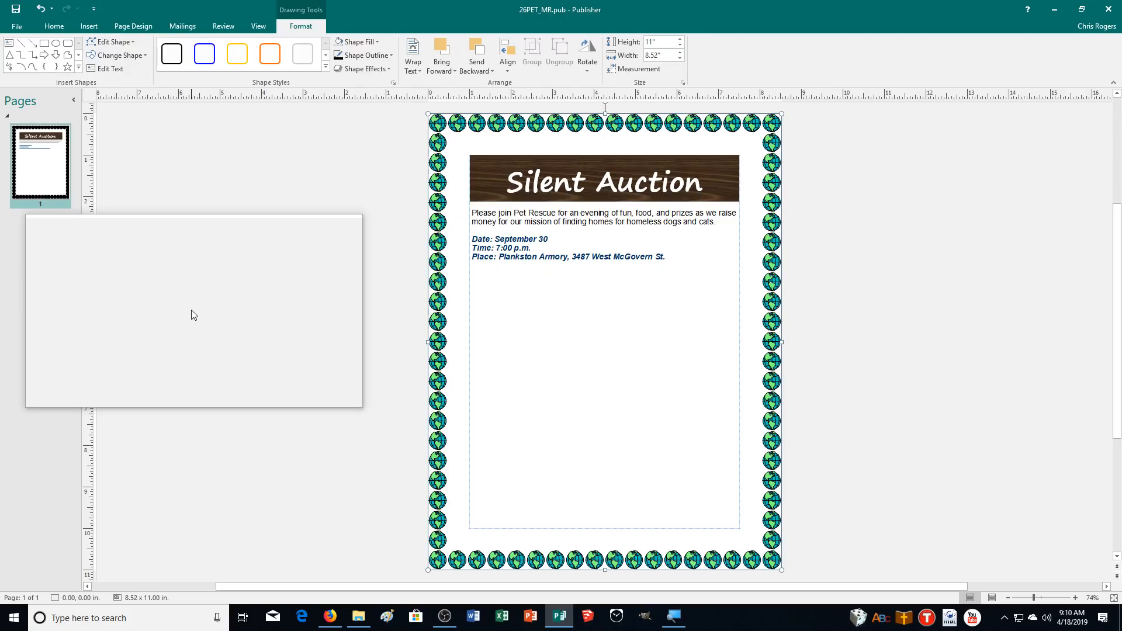
Insert a table with three columns and eight rows on the flyer.
click(80, 25)
click(69, 76)
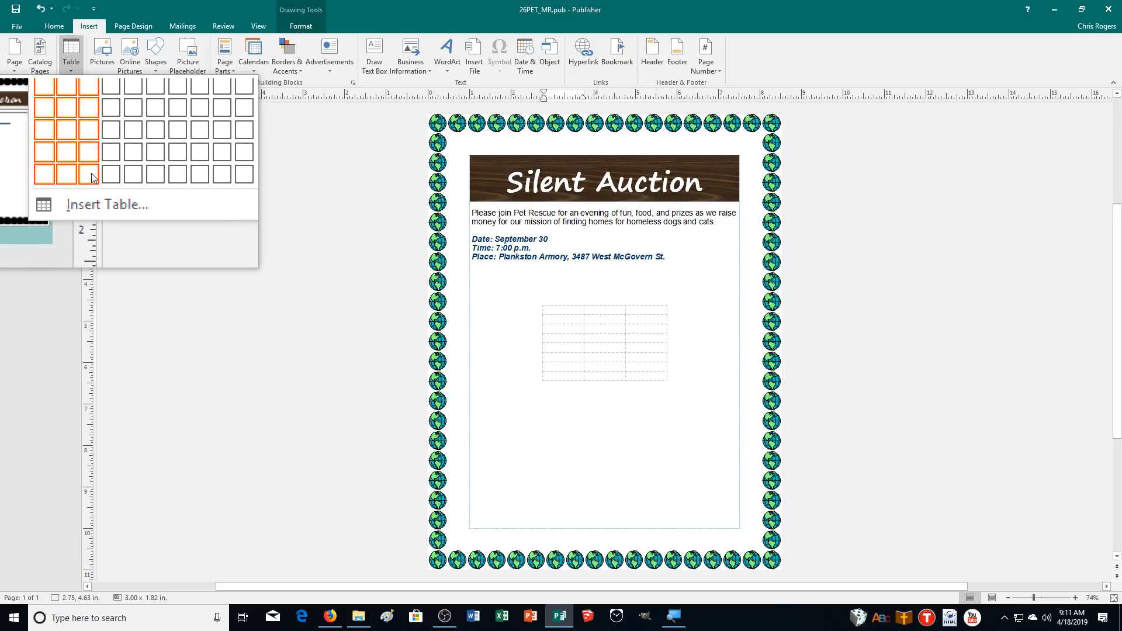
click(91, 173)
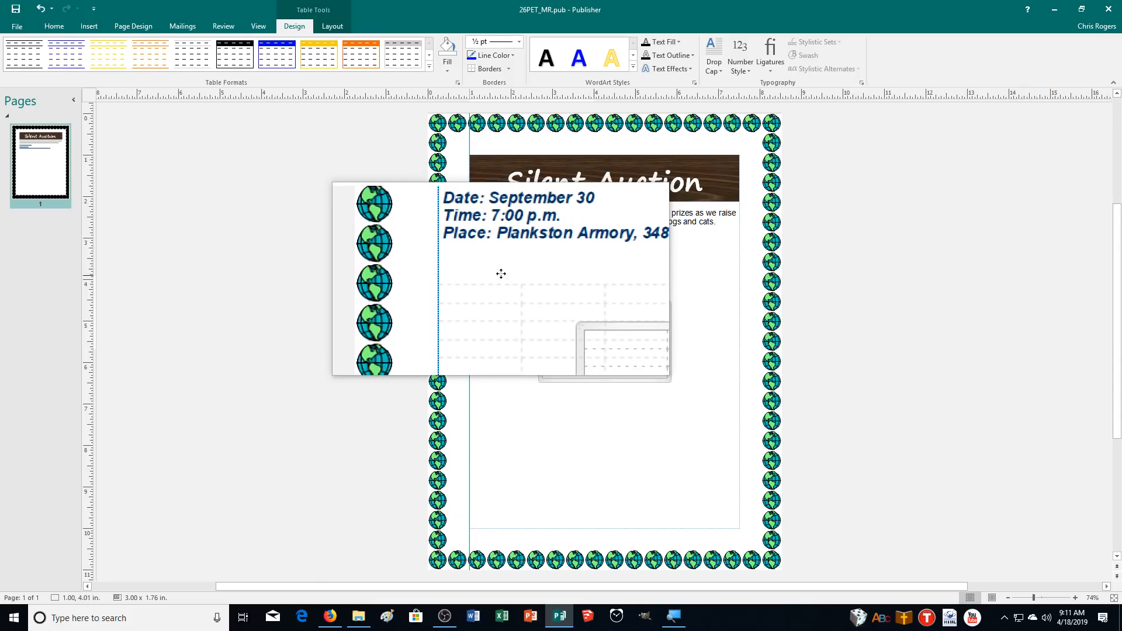
Move the table directly below the Place line and enlarge it to fill the remaining margin area, about 6.5 by 6.25 inches.
click(501, 267)
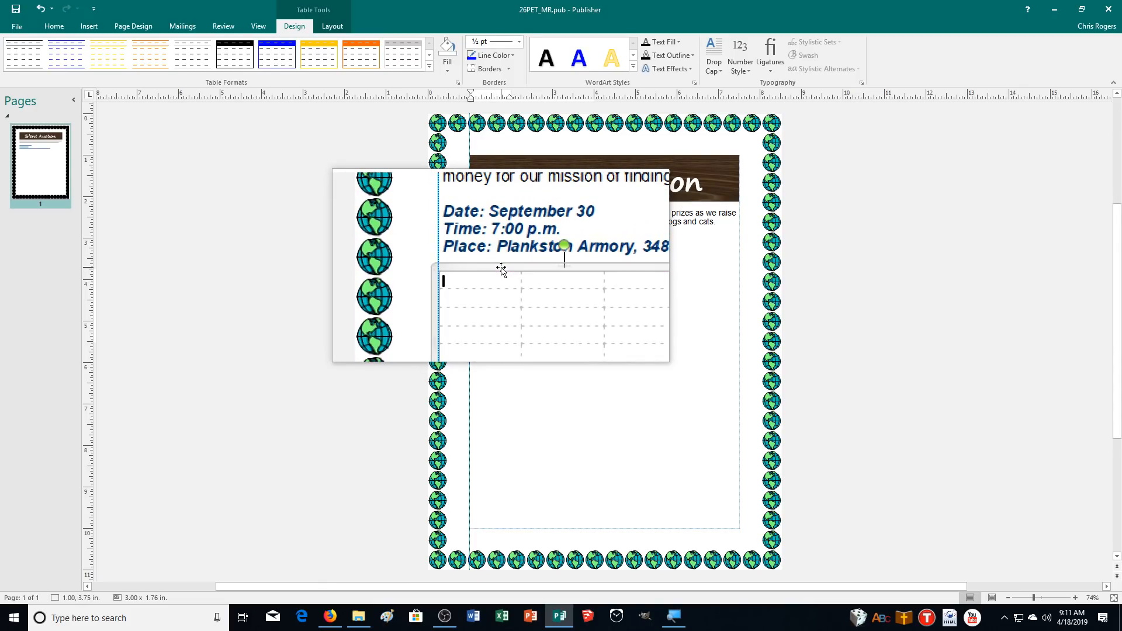
drag(590, 338, 740, 530)
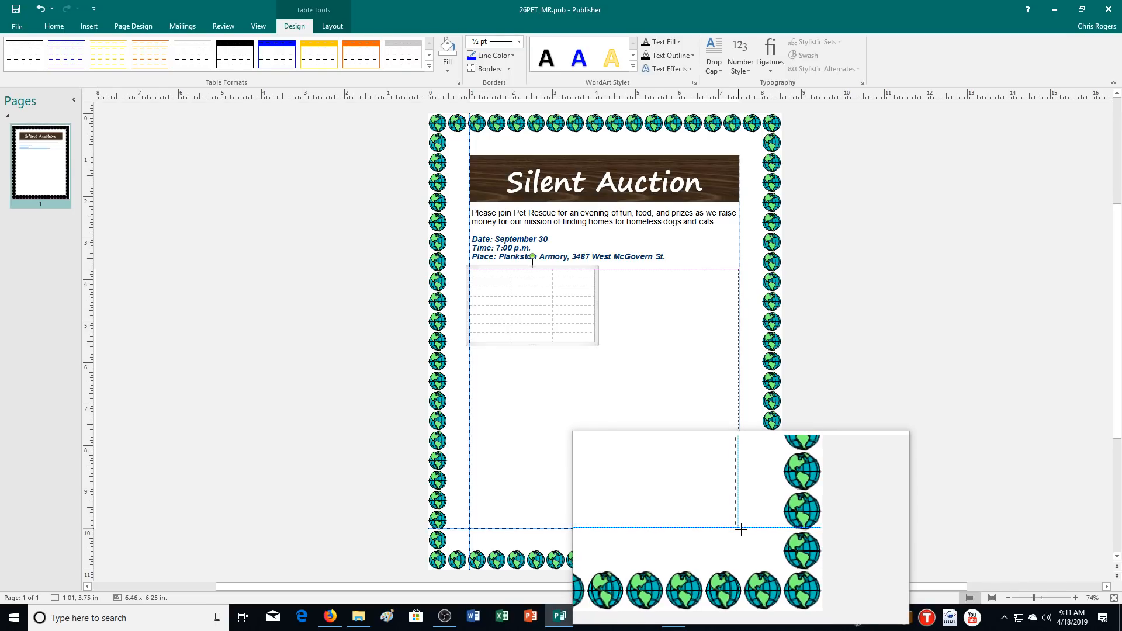
drag(741, 530, 741, 529)
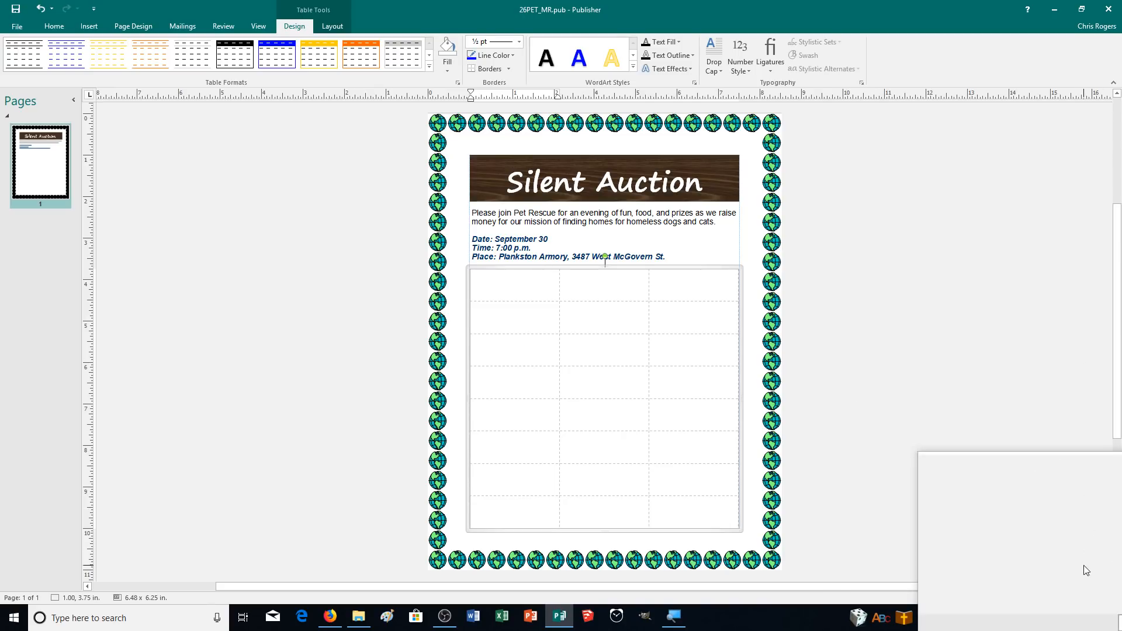
click(1075, 599)
click(1075, 599)
click(1076, 599)
click(1076, 599)
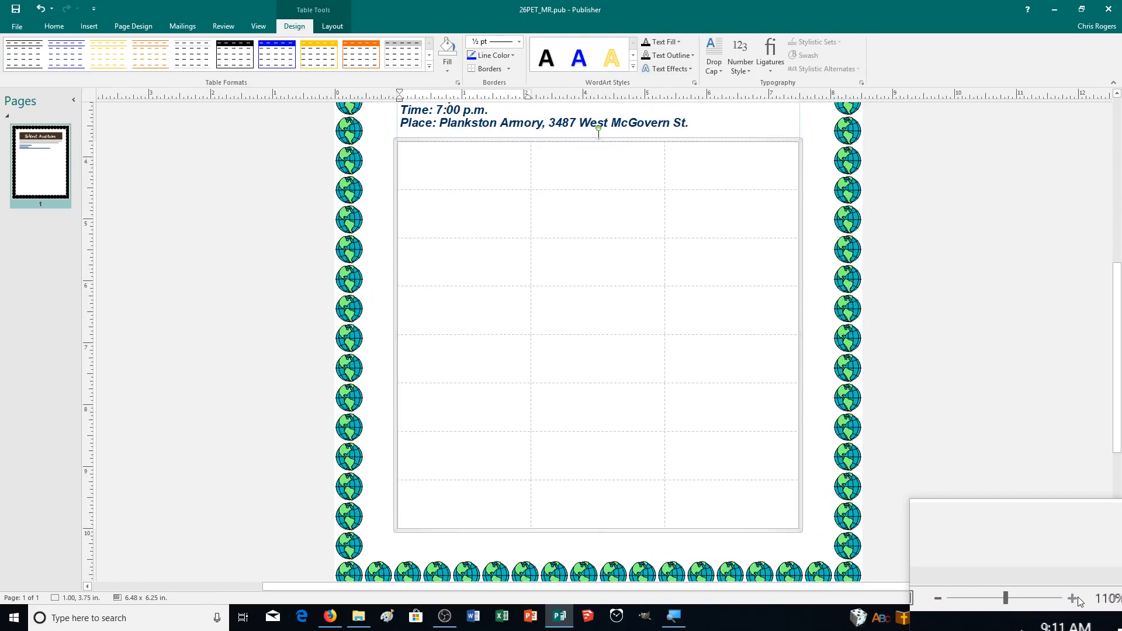
Merge the three cells of the table's first row into a single heading cell.
click(1075, 599)
drag(428, 151, 716, 155)
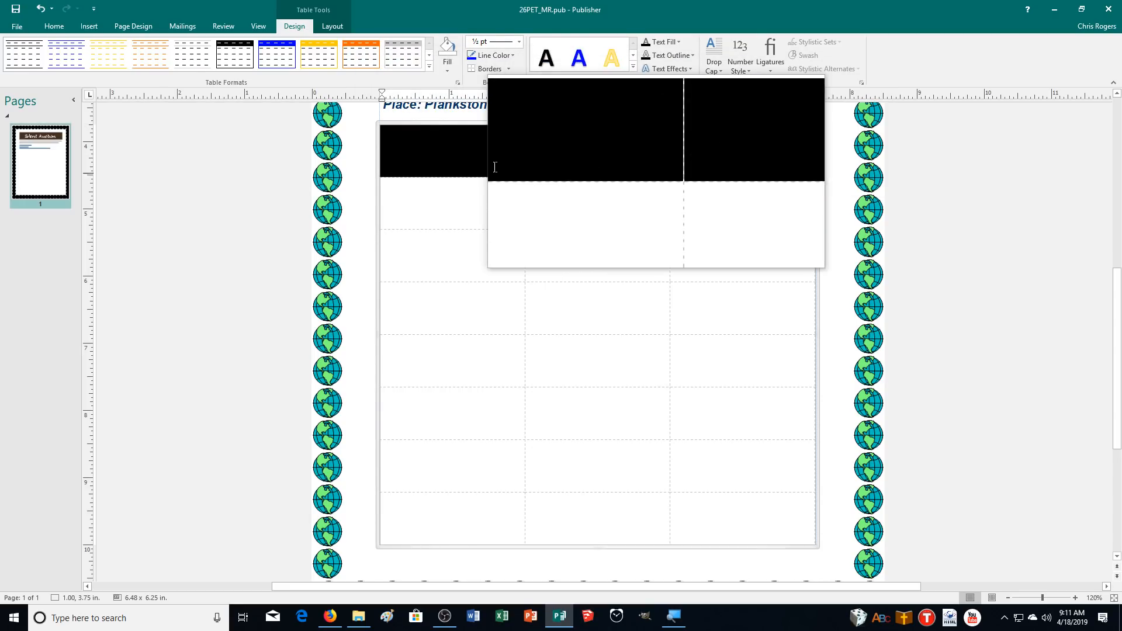
click(336, 22)
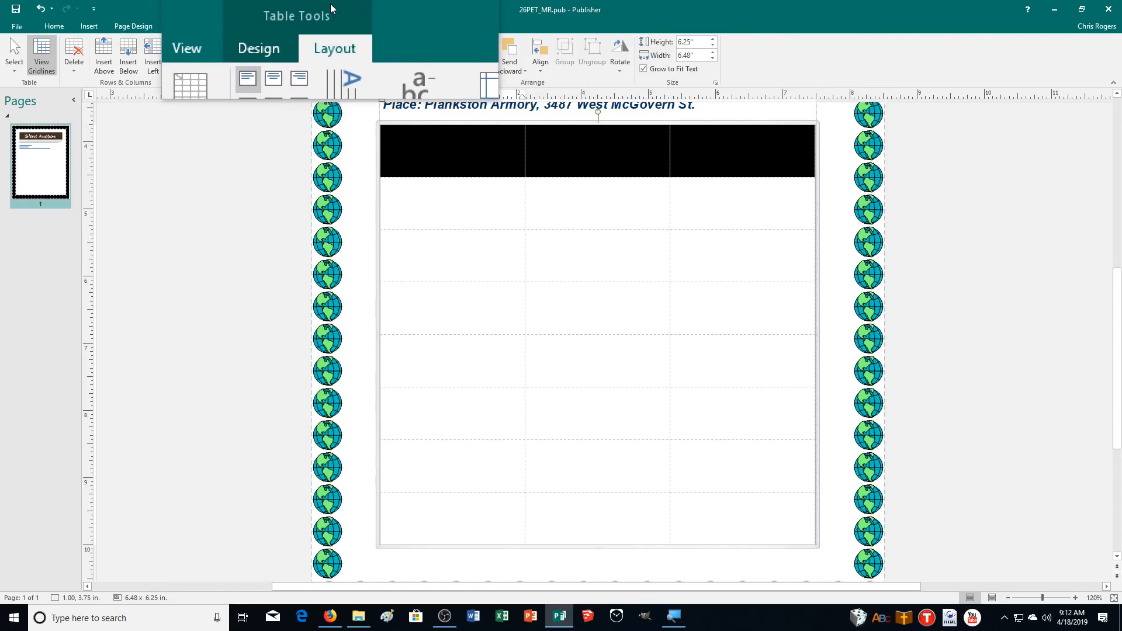
click(209, 62)
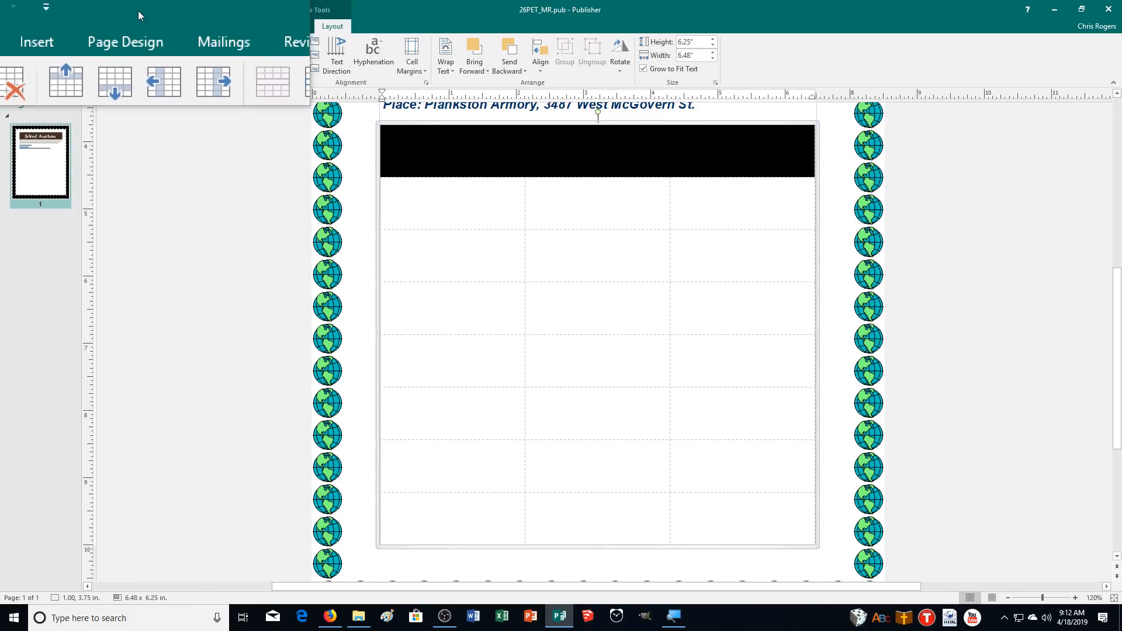
Set the merged heading row's font to Arial, size 14.
click(61, 27)
click(120, 45)
text(Arial)
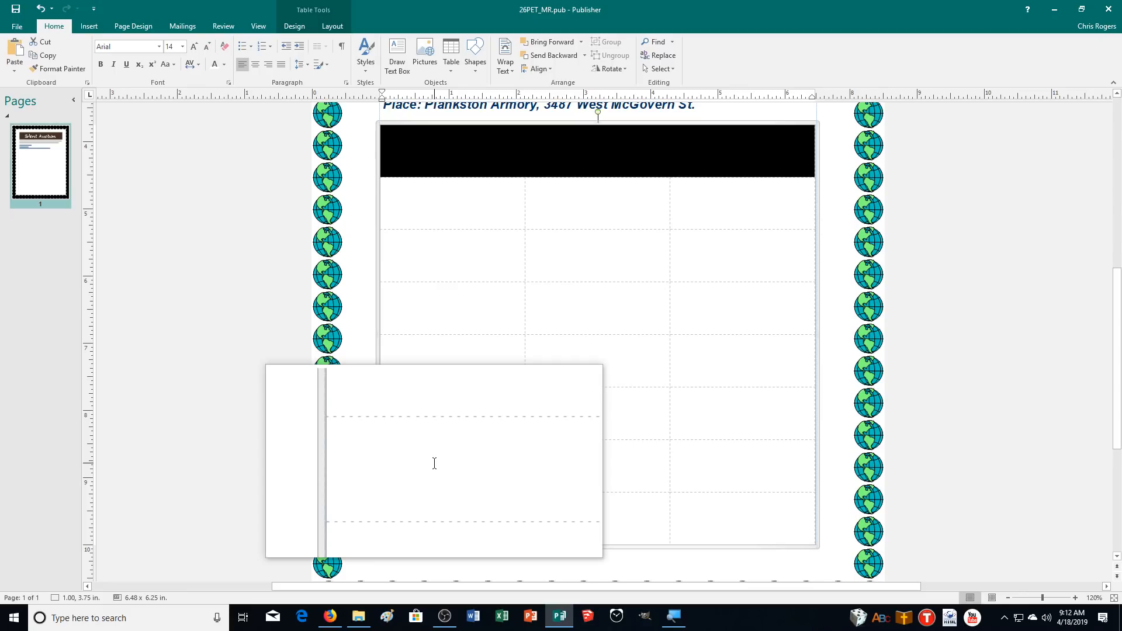
Delete the table's last two rows and stretch the table down to the lower margin guide, about 6.5 by 6.25 inches.
click(395, 461)
drag(396, 461, 706, 506)
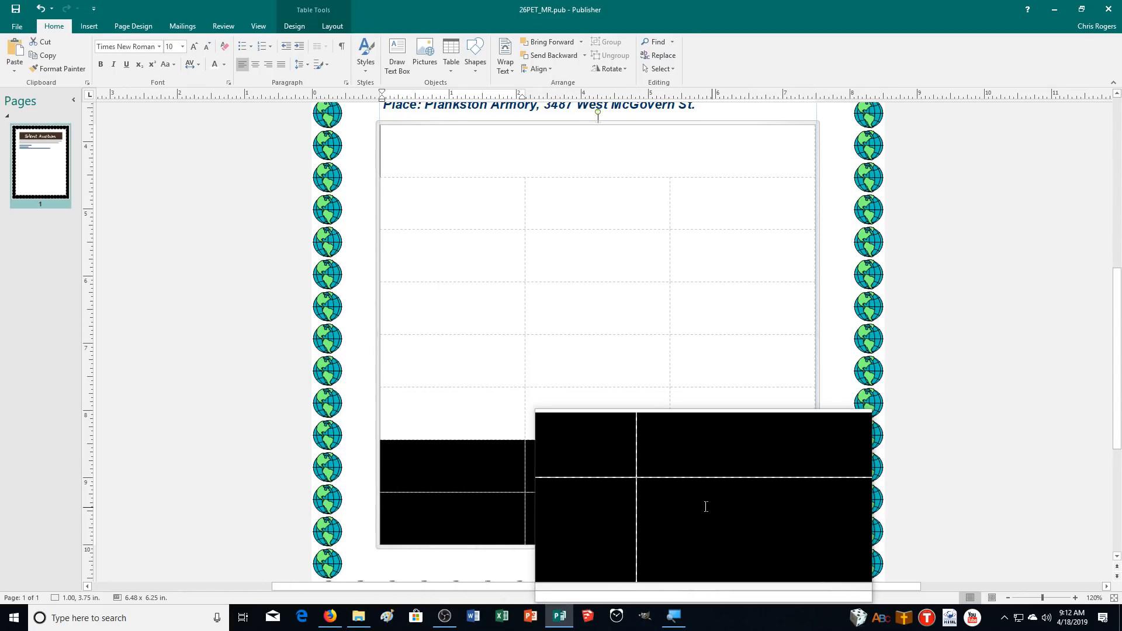
click(330, 25)
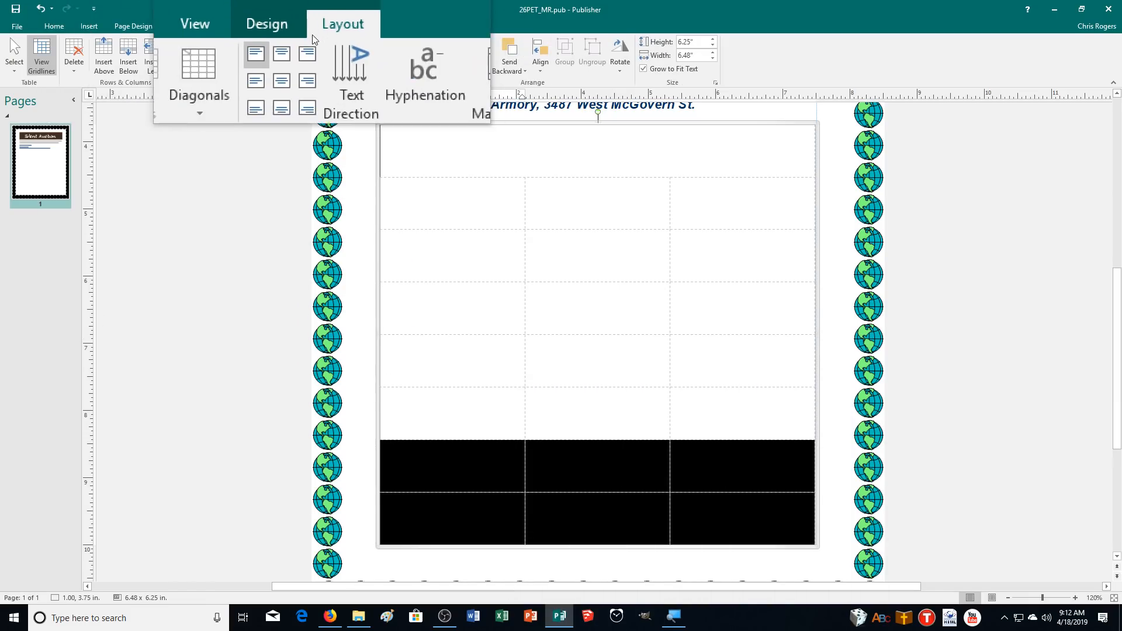
click(71, 72)
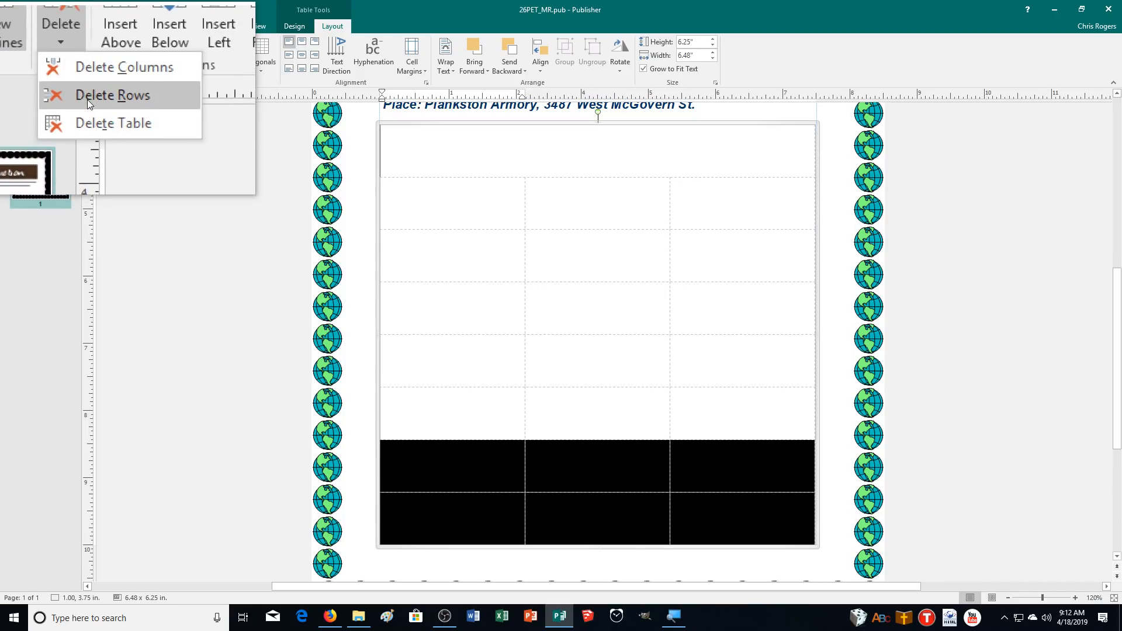
click(87, 98)
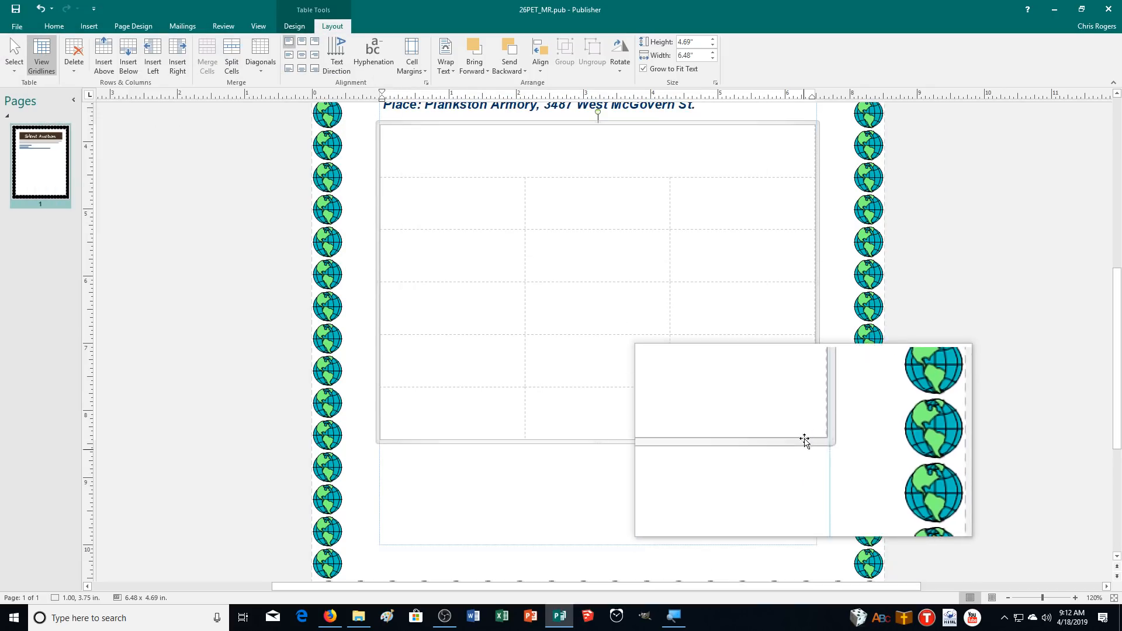
drag(821, 444, 817, 544)
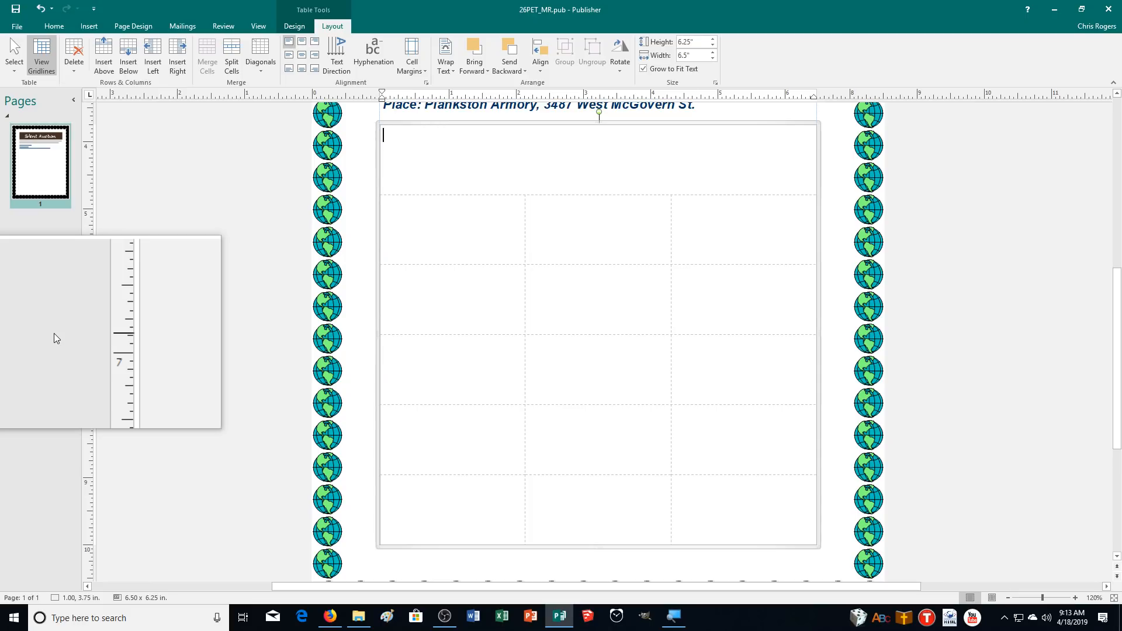
Select all five rows beneath the merged heading row and set their border line weight to ¼ pt.
click(371, 225)
drag(371, 225, 378, 517)
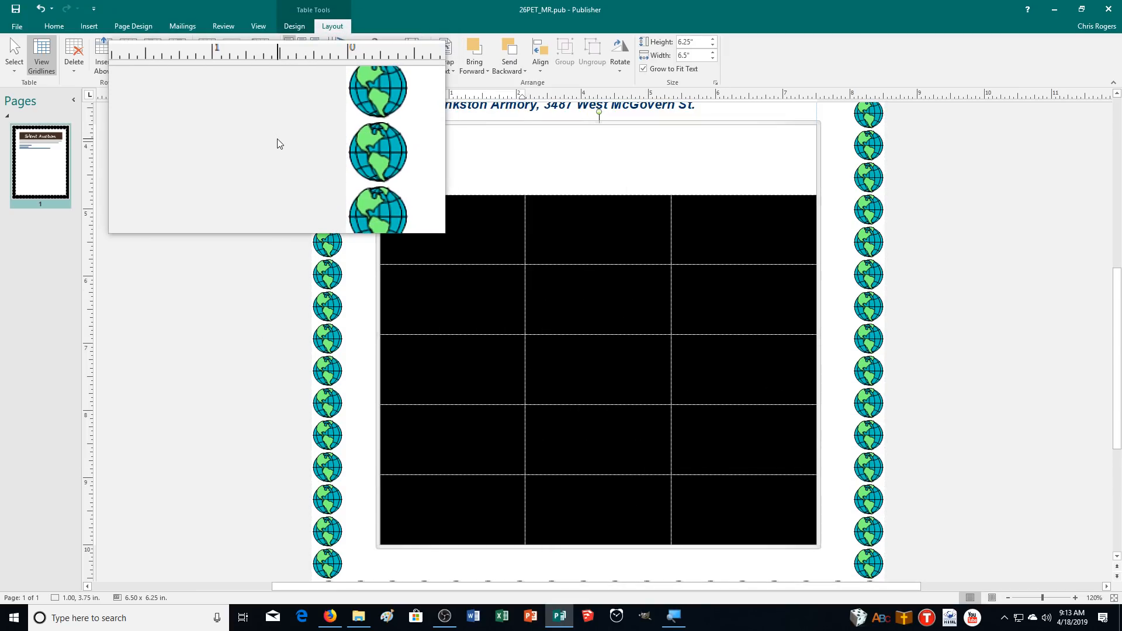
click(294, 26)
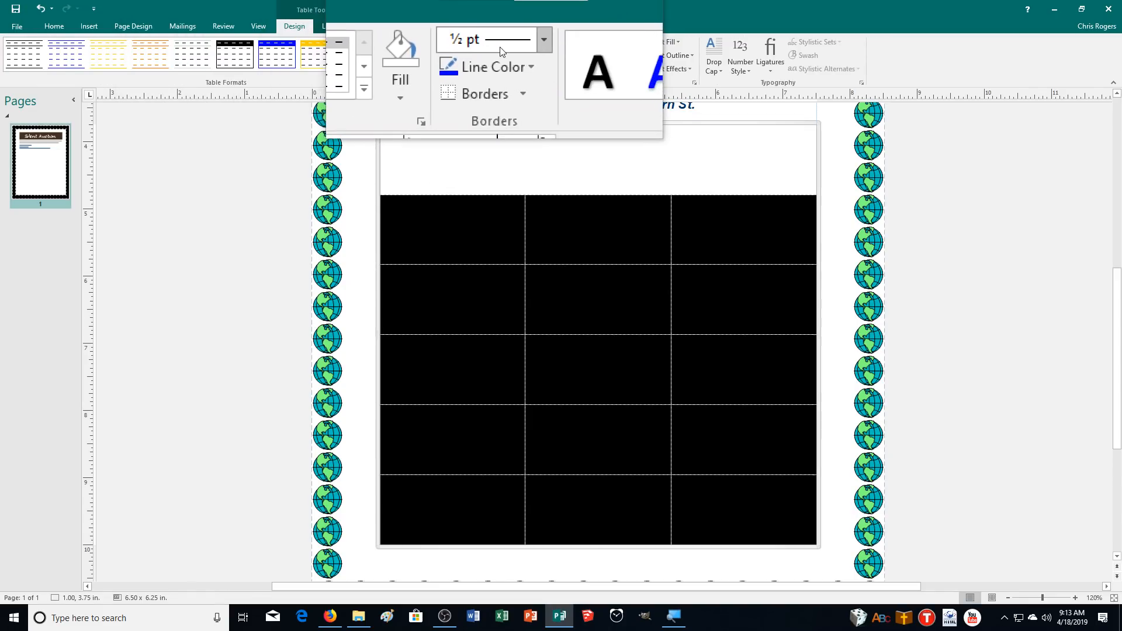
click(520, 41)
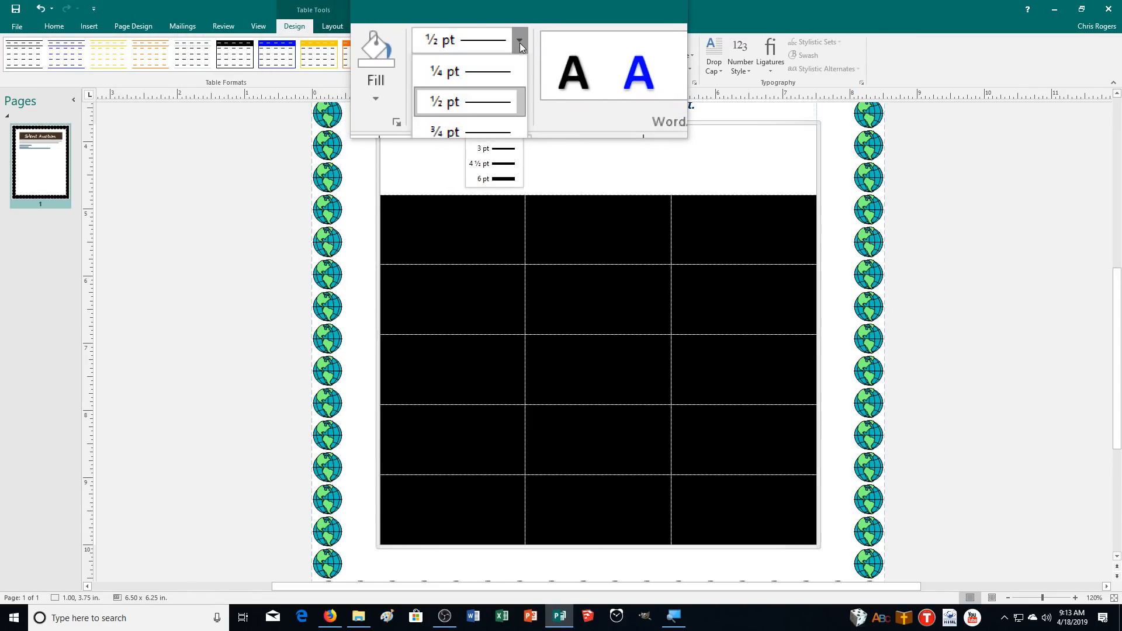
click(511, 52)
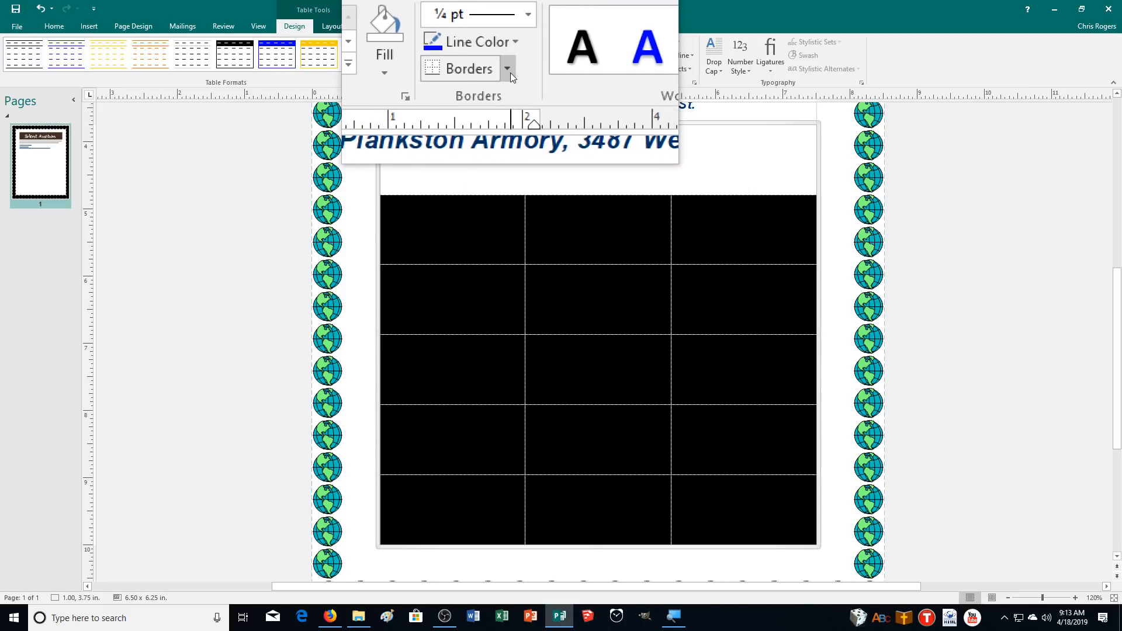
Try applying all borders to the five selected rows in the blue line color.
click(510, 72)
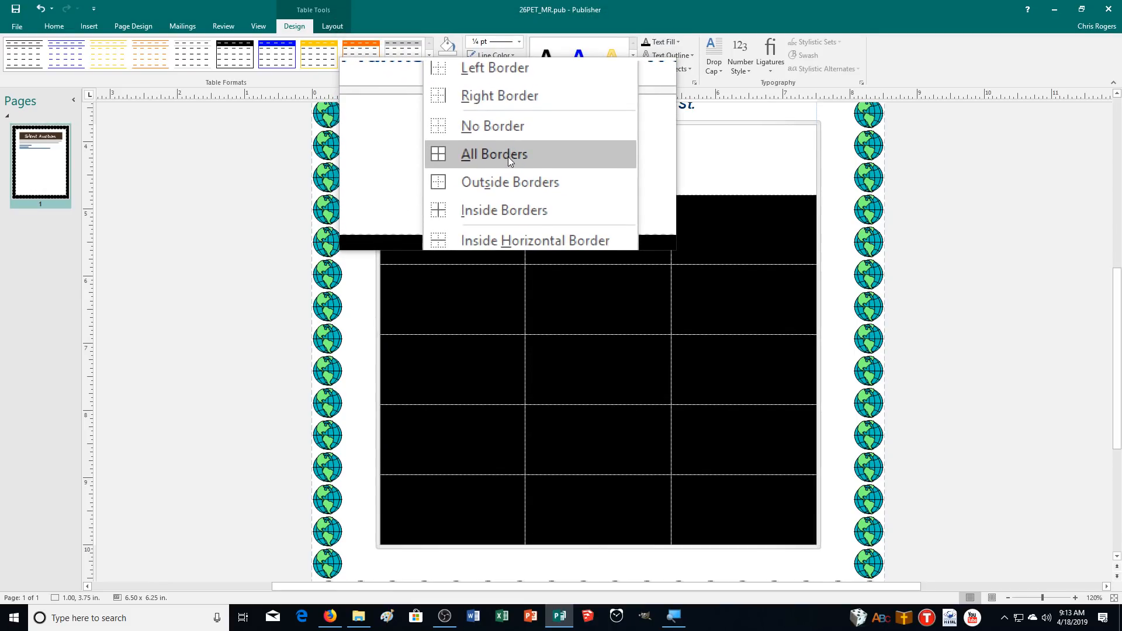
click(507, 156)
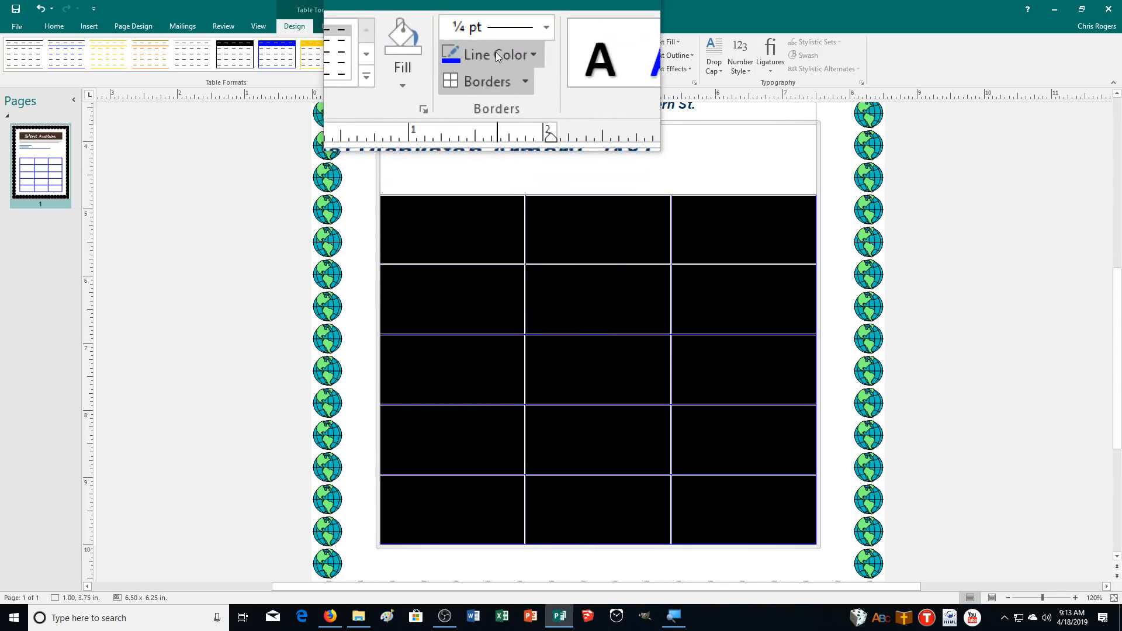
click(484, 67)
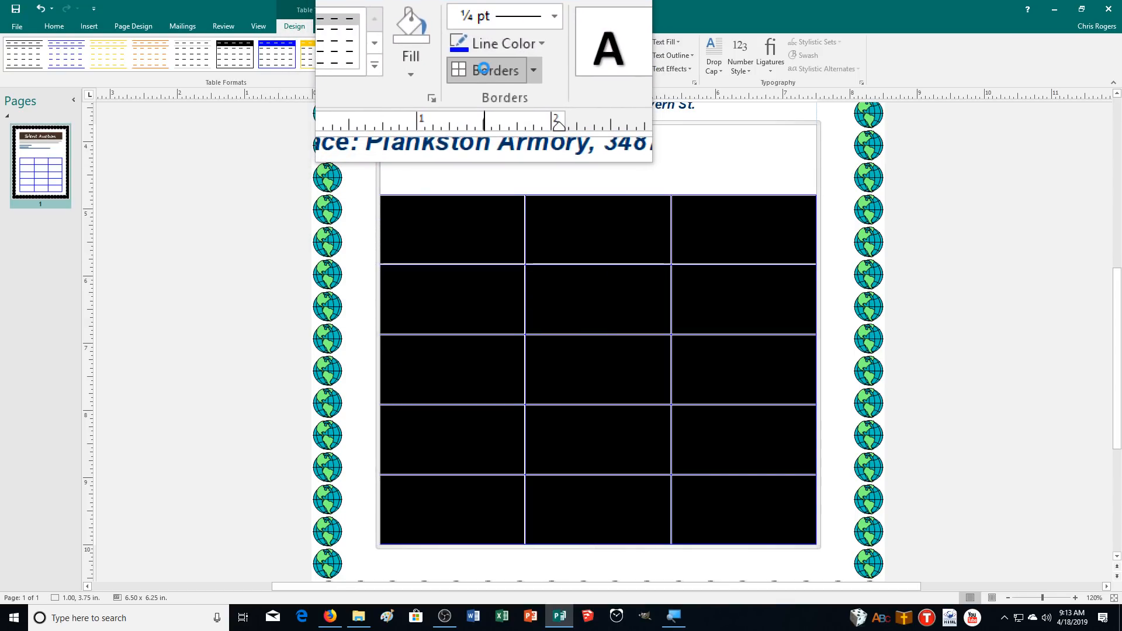
Set the line color to black and apply all borders to the five selected rows.
click(489, 55)
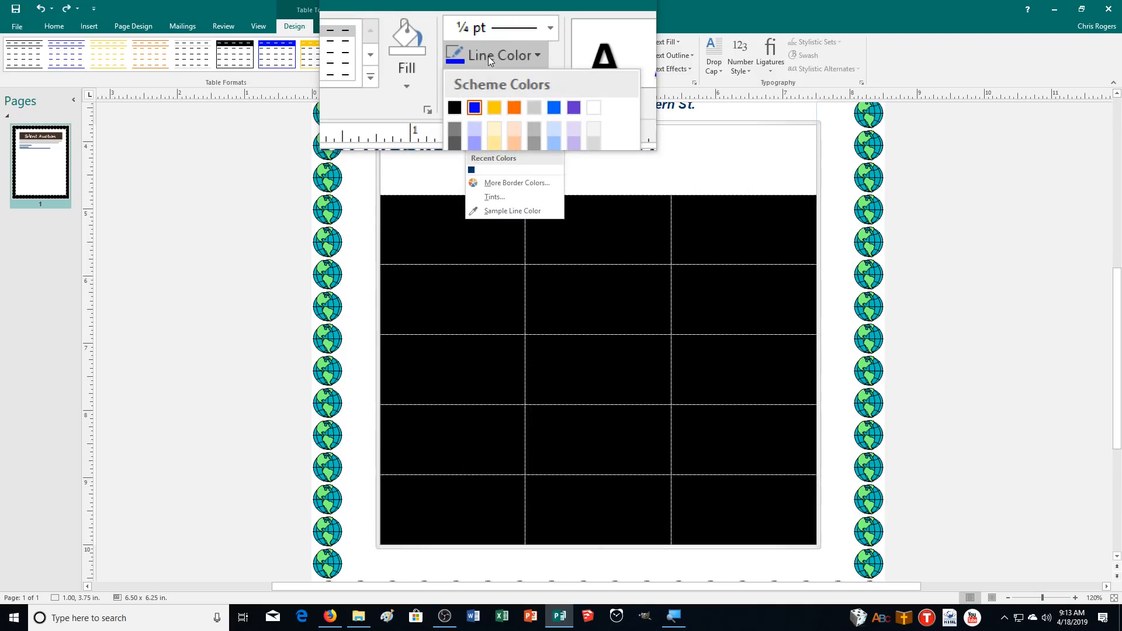
click(465, 82)
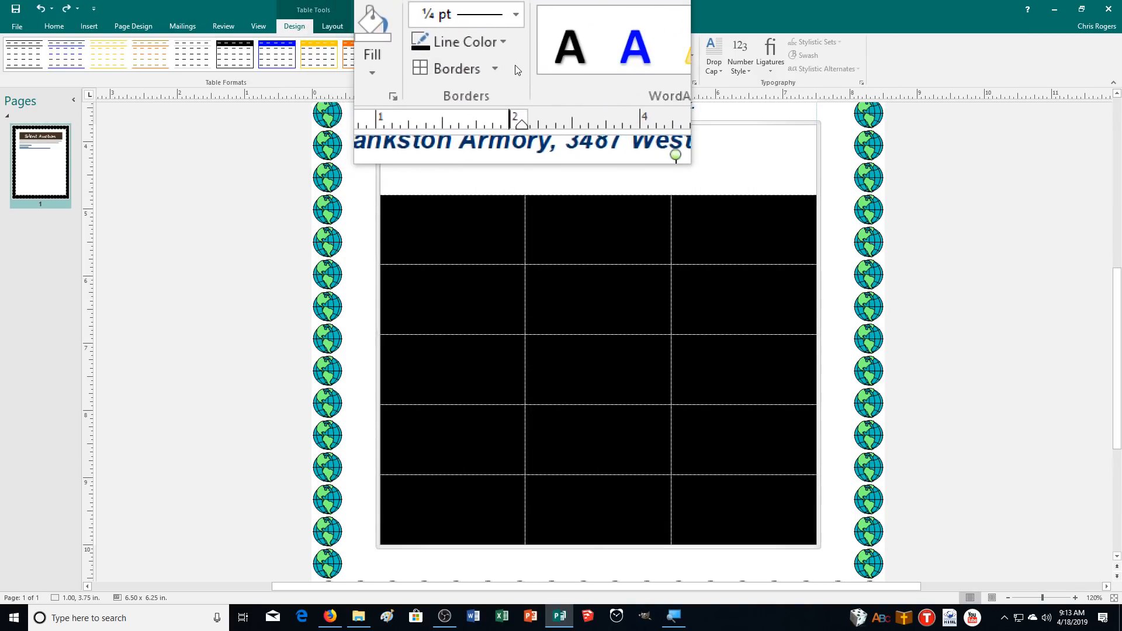
click(509, 69)
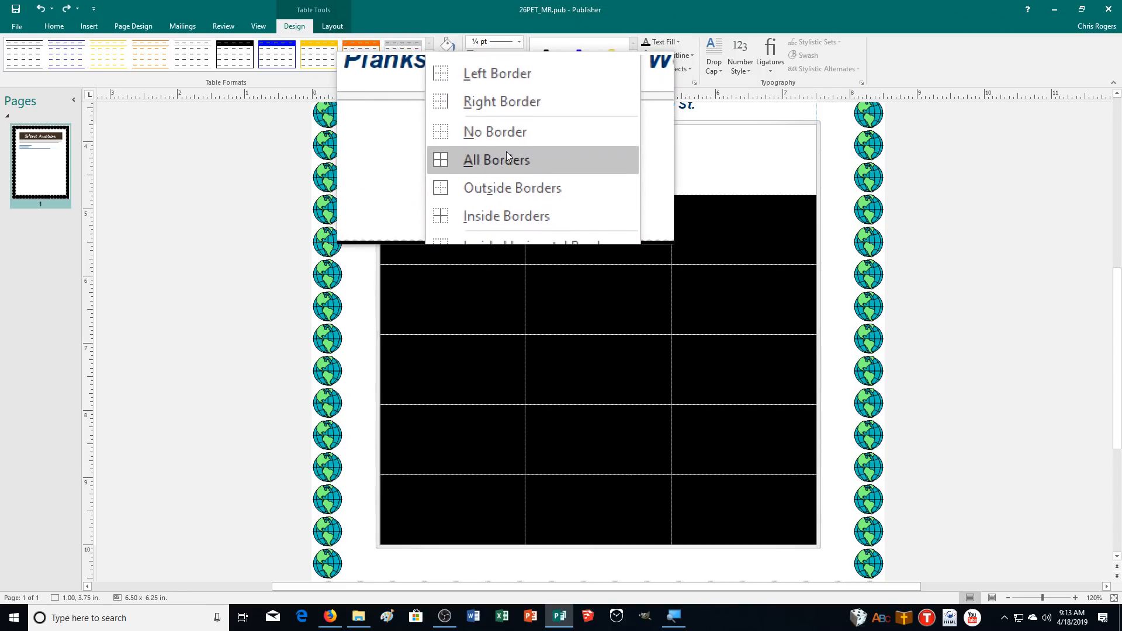
click(497, 155)
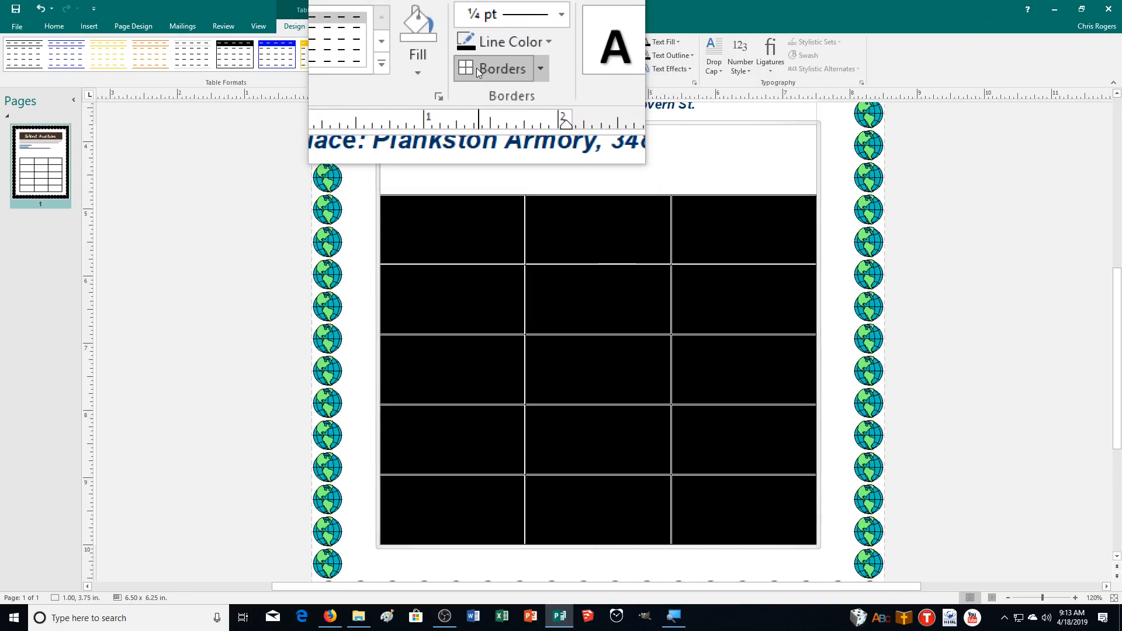
Align the heading row's text bottom center and the text of the five rows beneath it to Align Center.
click(433, 207)
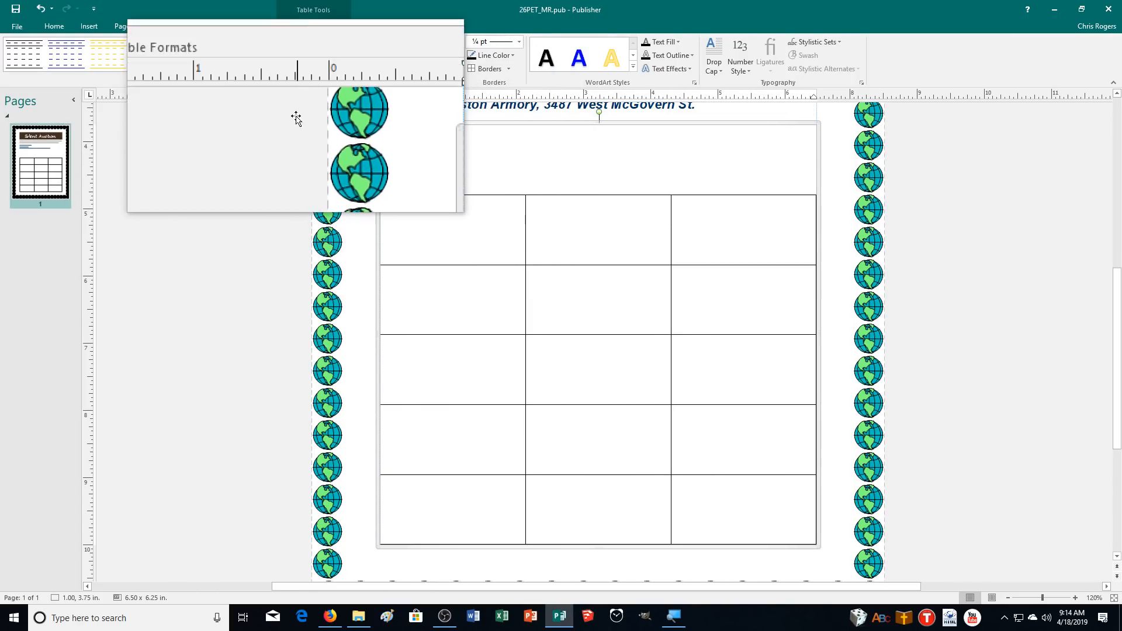
click(330, 27)
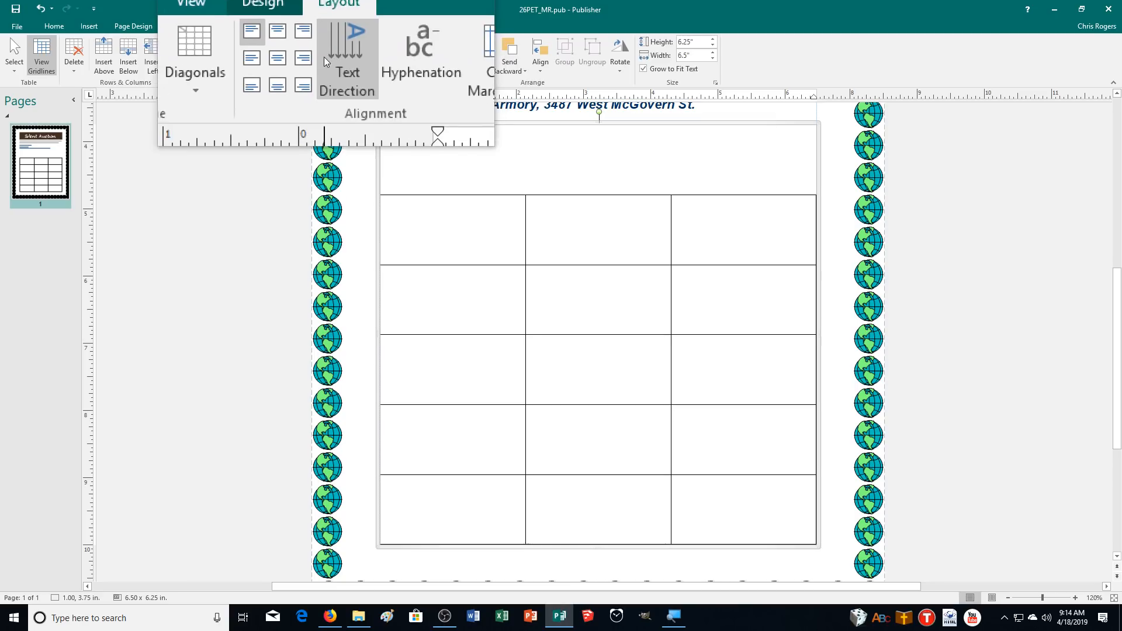
click(302, 69)
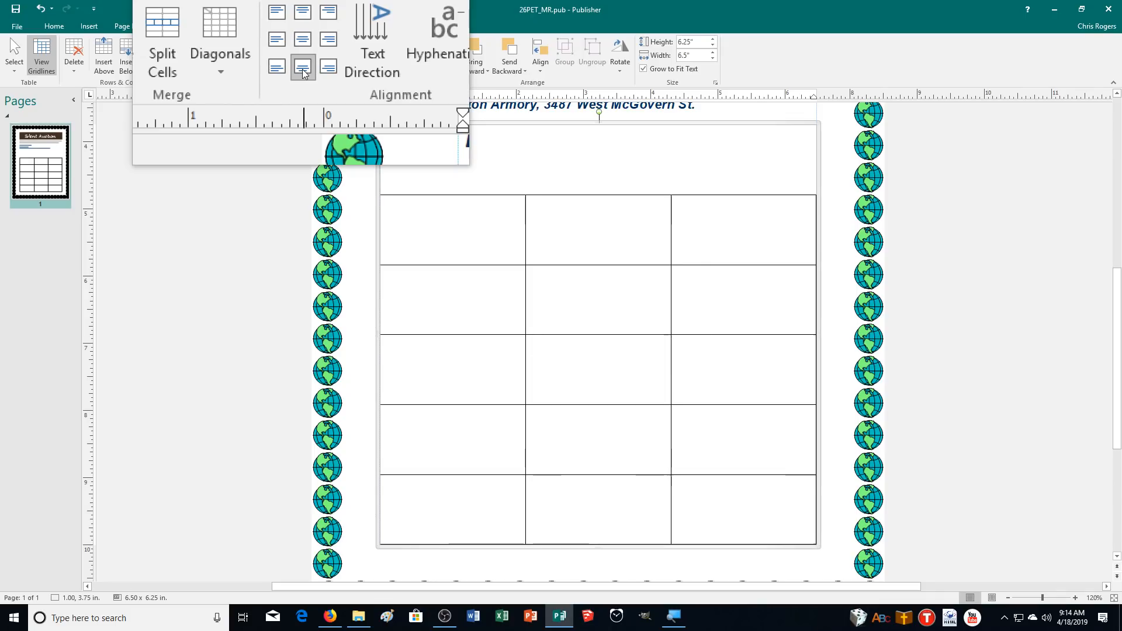
drag(371, 223, 371, 524)
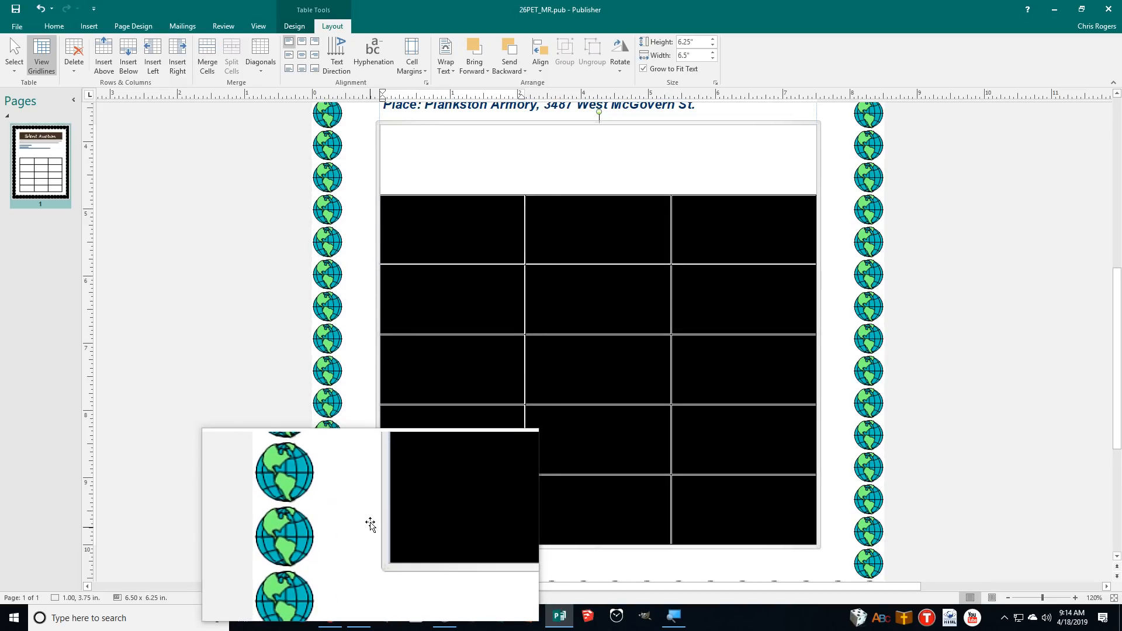
click(302, 57)
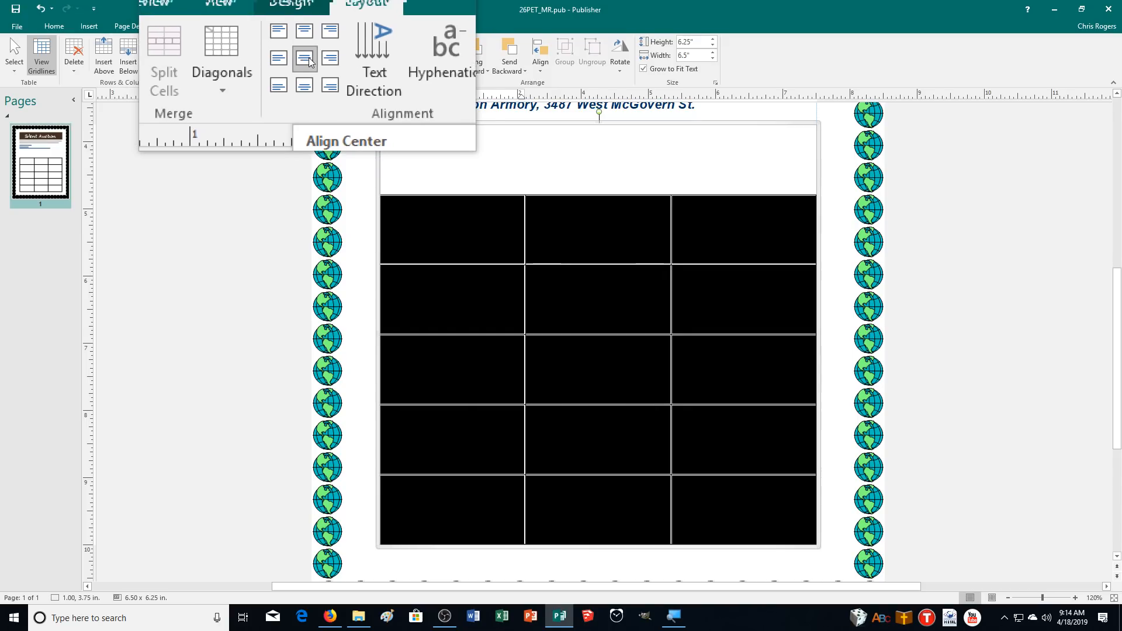
click(465, 229)
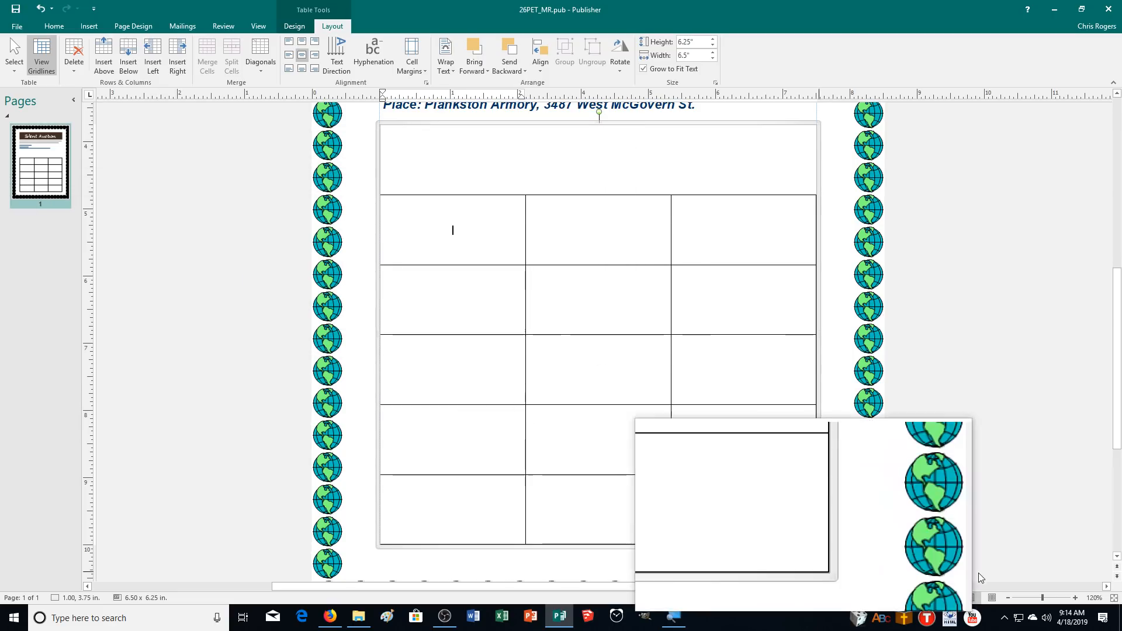
Enter the heading text "A sampling of items to be auctioned of" in the table's merged top row.
click(1075, 596)
click(1075, 596)
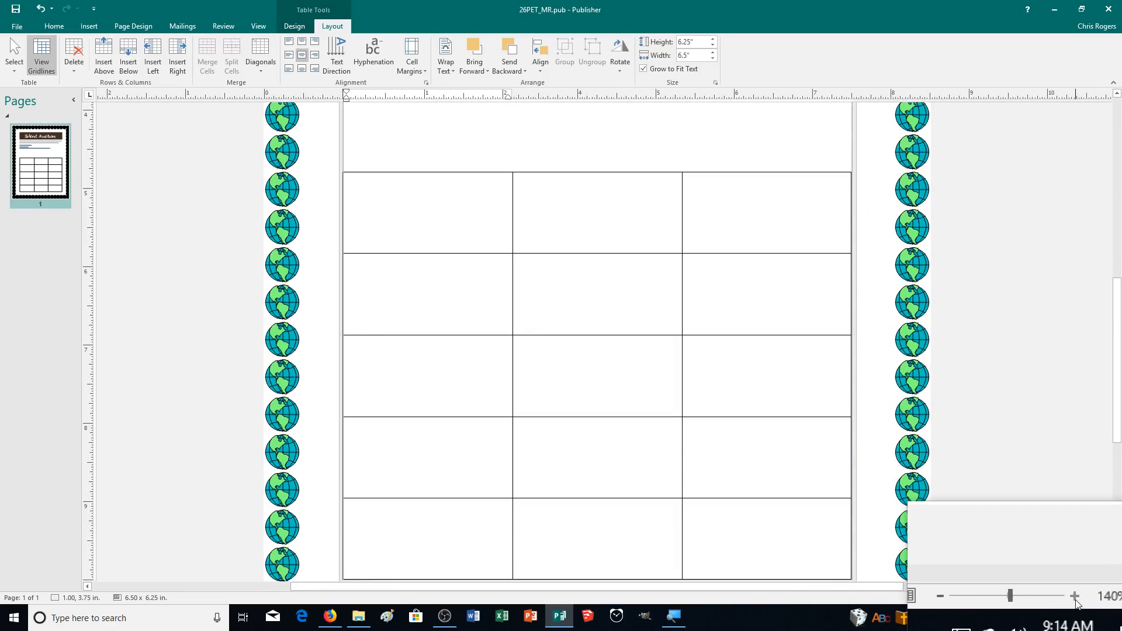
click(1075, 596)
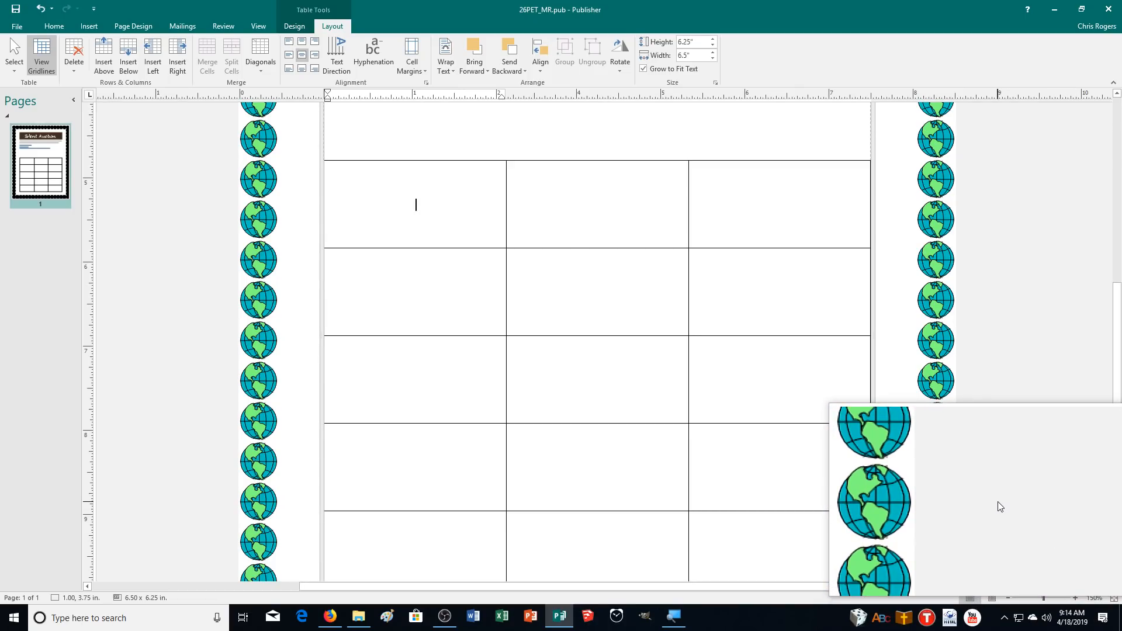
click(559, 150)
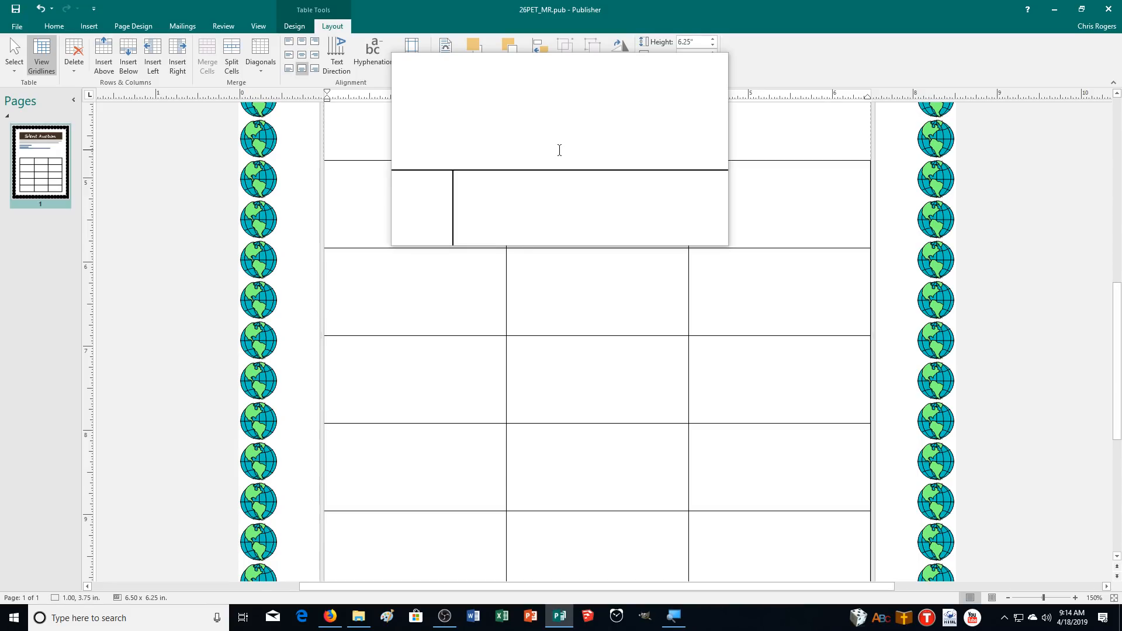
text(A sampling of)
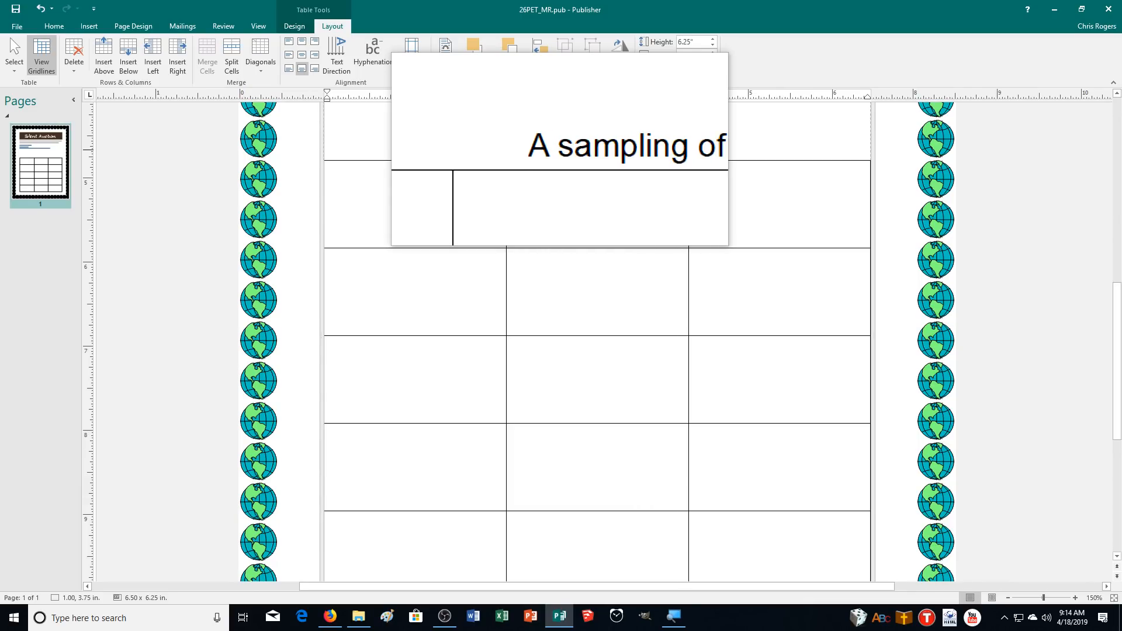
text( it)
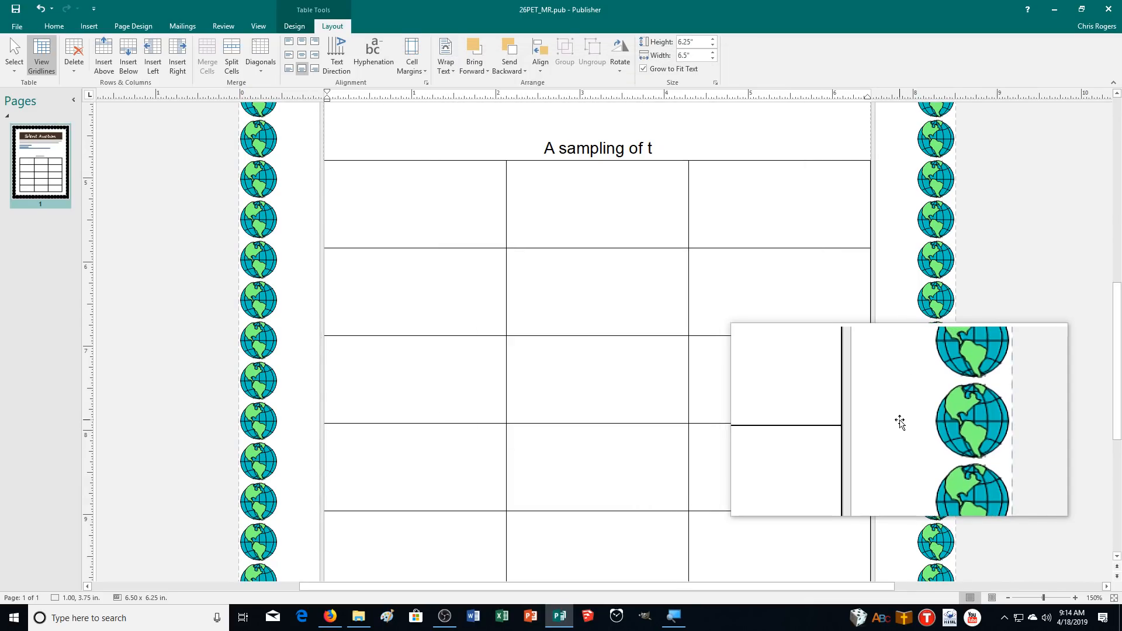
text(ems to be auctioned of)
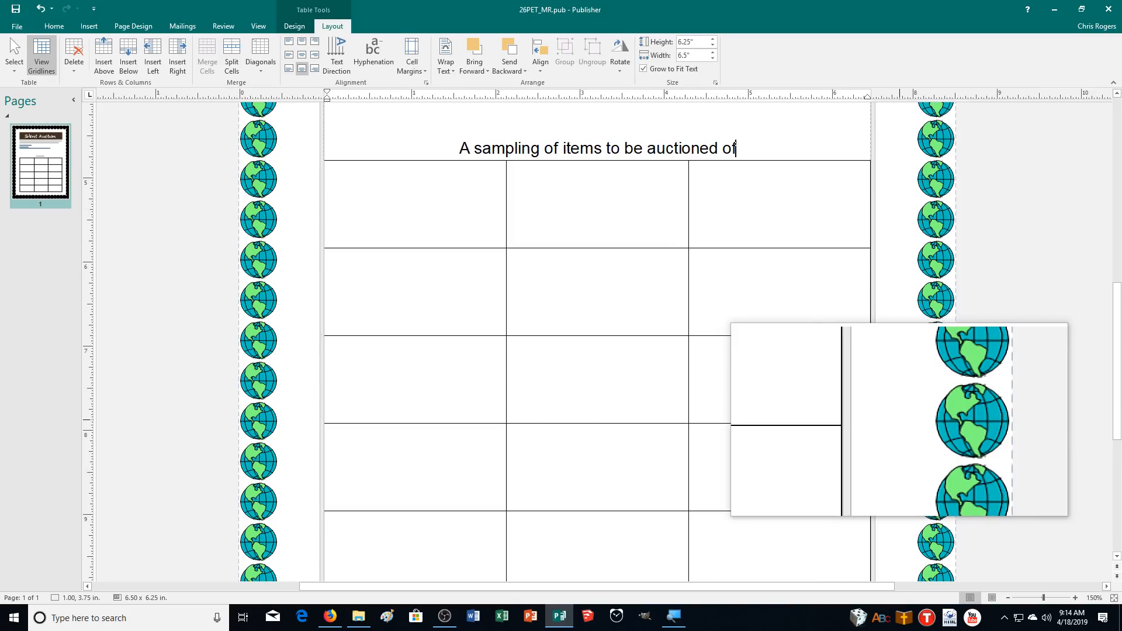